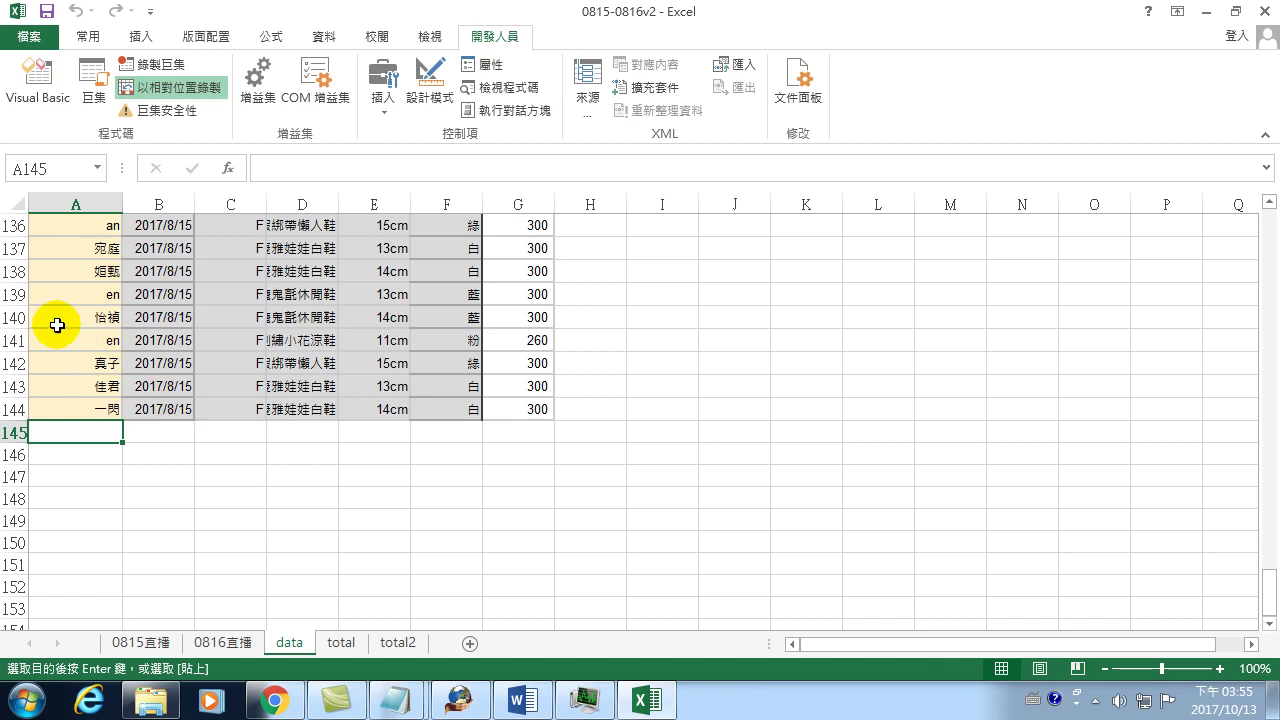
- Sort the data sheet A→Z by 消費者 in column A and open Subtotal (group by 消費者, Sum of 價格)
left_click(62, 324)
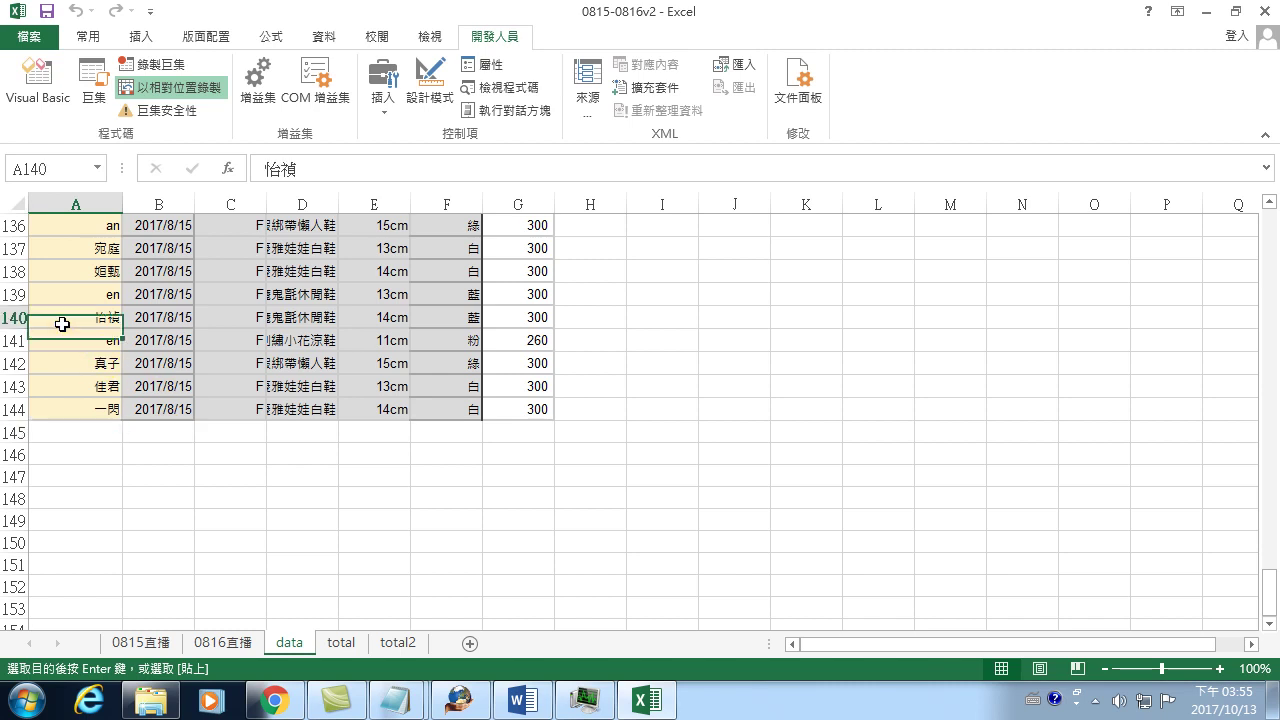
left_click(80, 330)
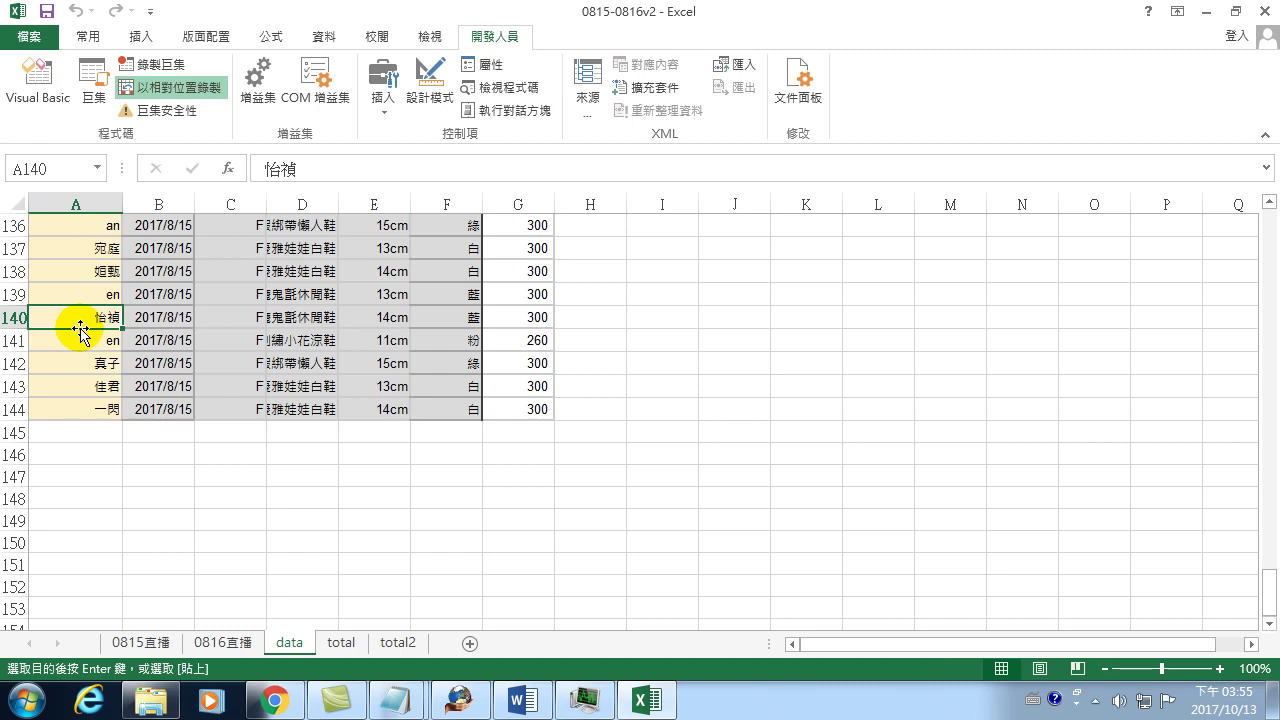
left_click(324, 37)
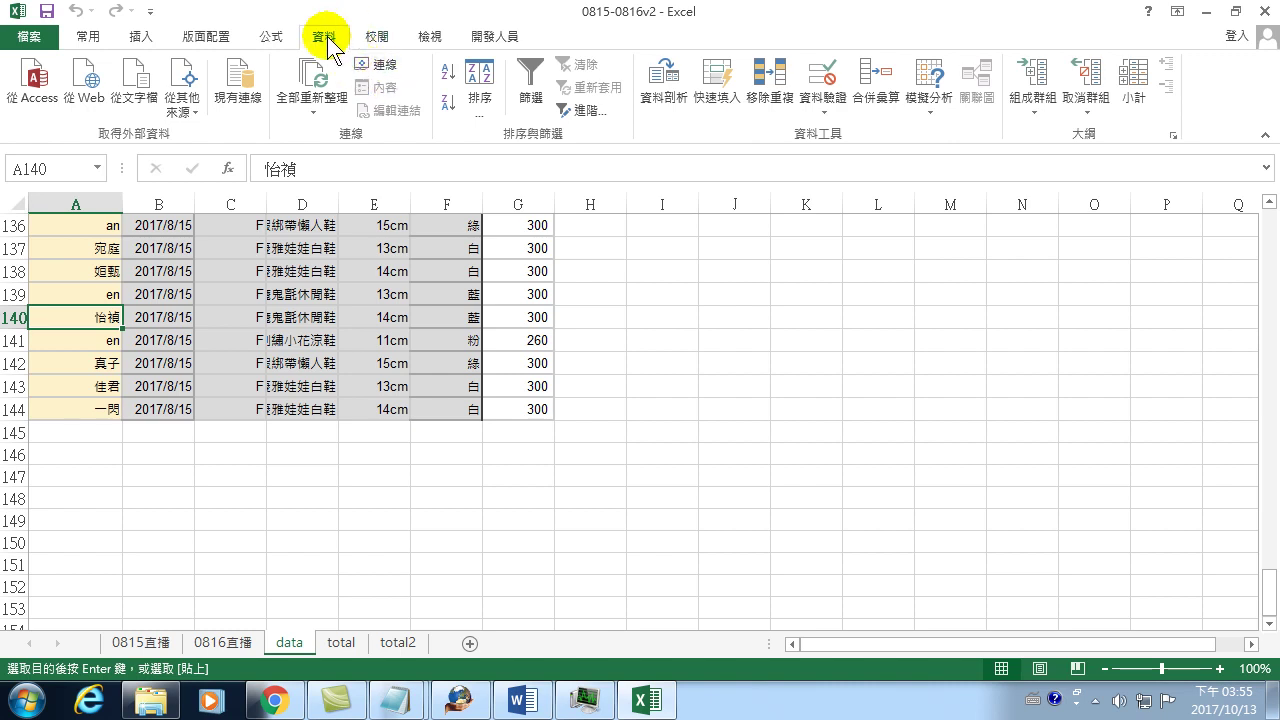
left_click(134, 318)
left_click(56, 337)
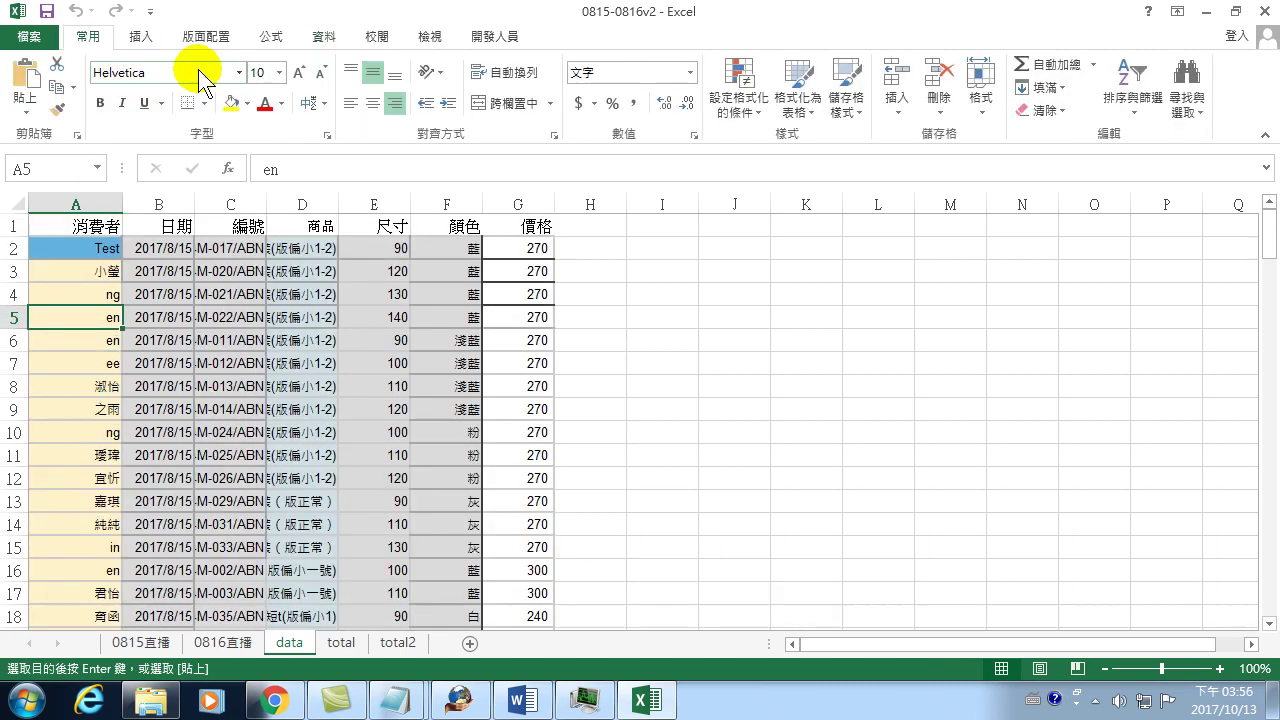
left_click(324, 36)
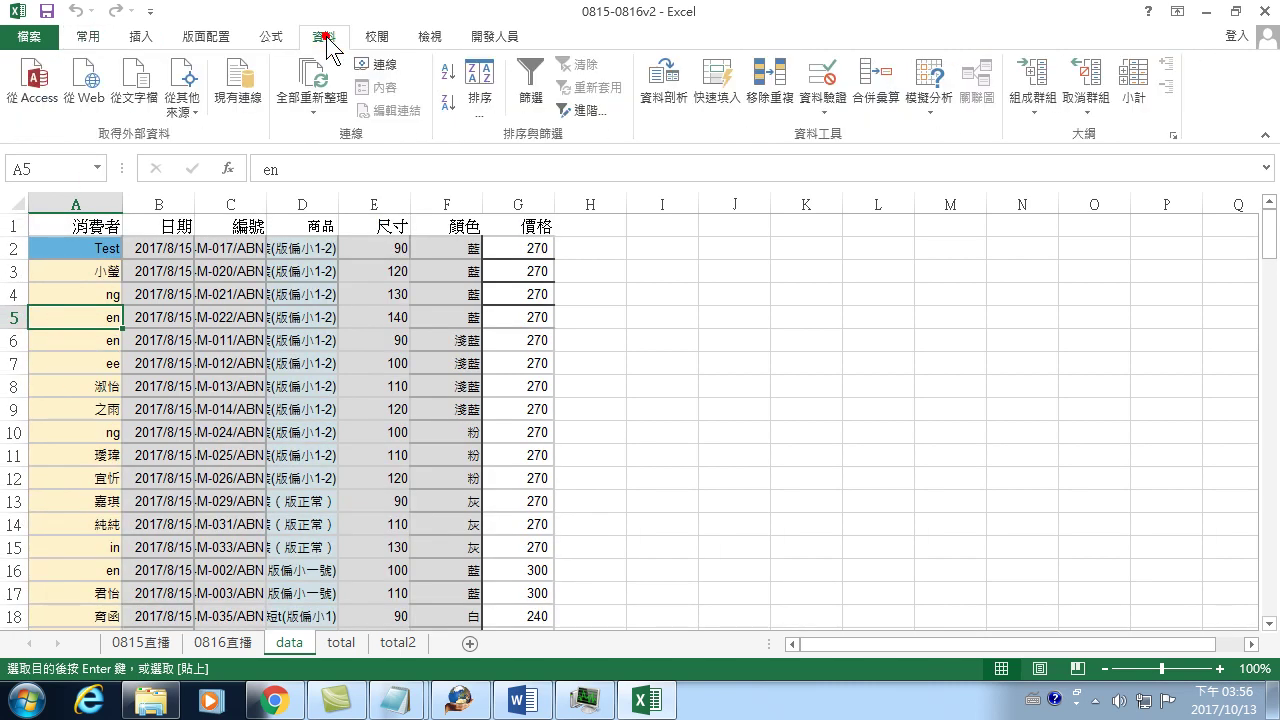
left_click(450, 72)
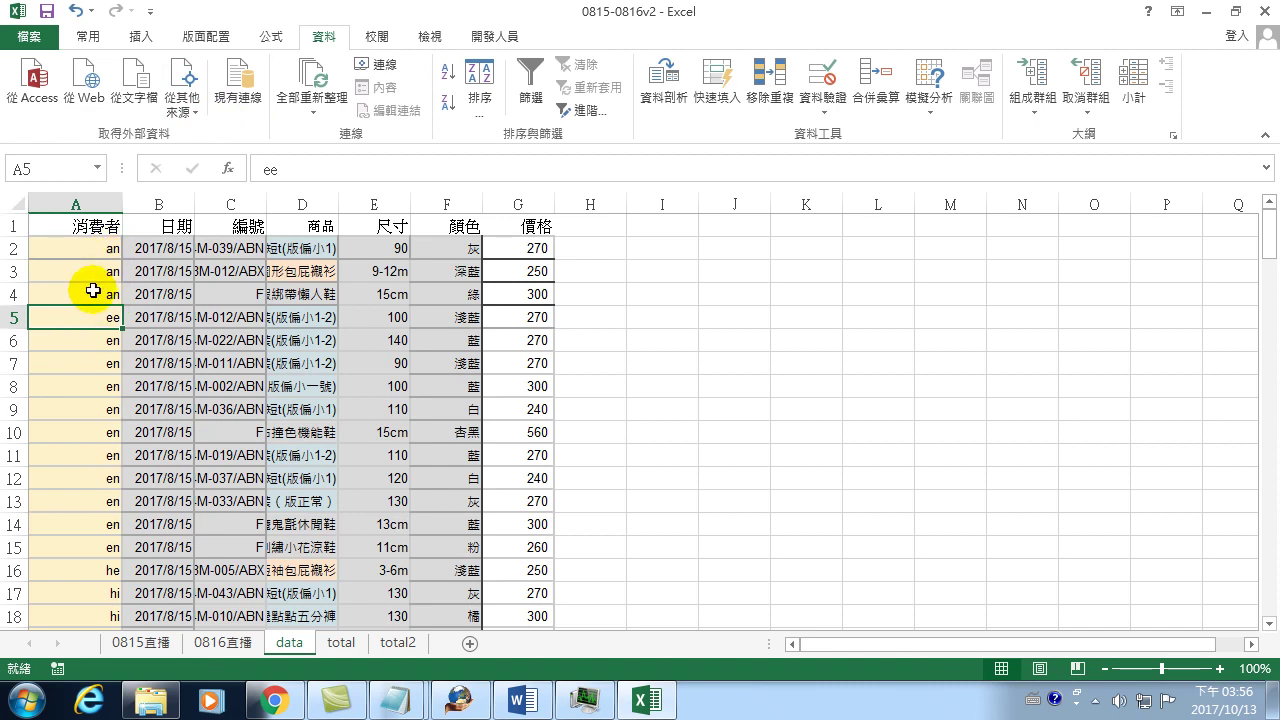
left_click(1133, 78)
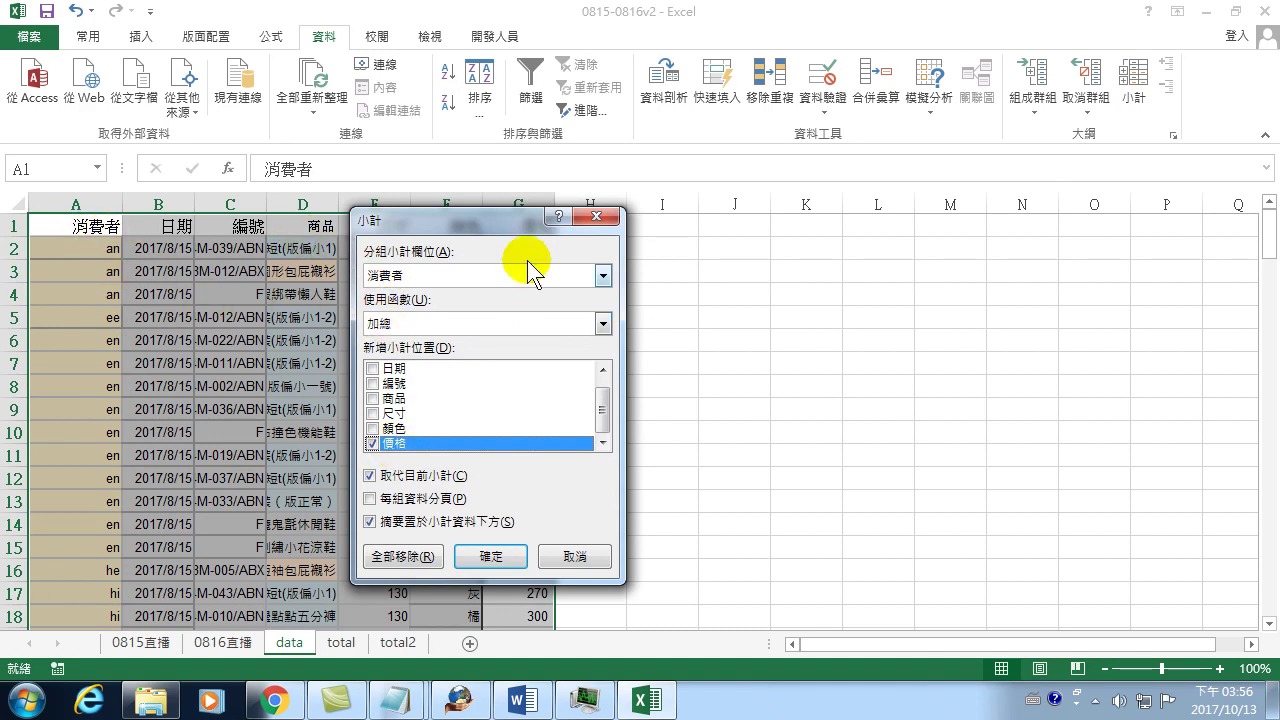
- Apply per-consumer Sum of 價格 subtotals, collapse to outline level 2, and check the an, ee, en totals
left_click_drag(520, 220, 840, 255)
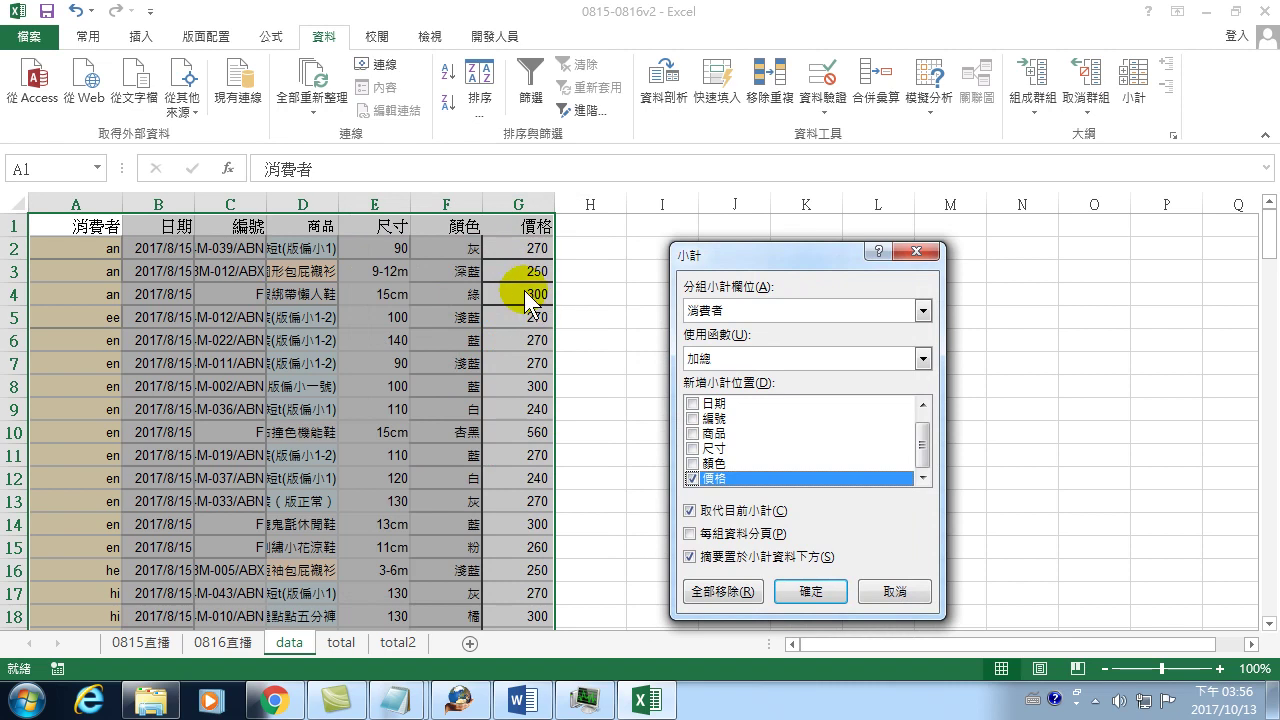
left_click(812, 591)
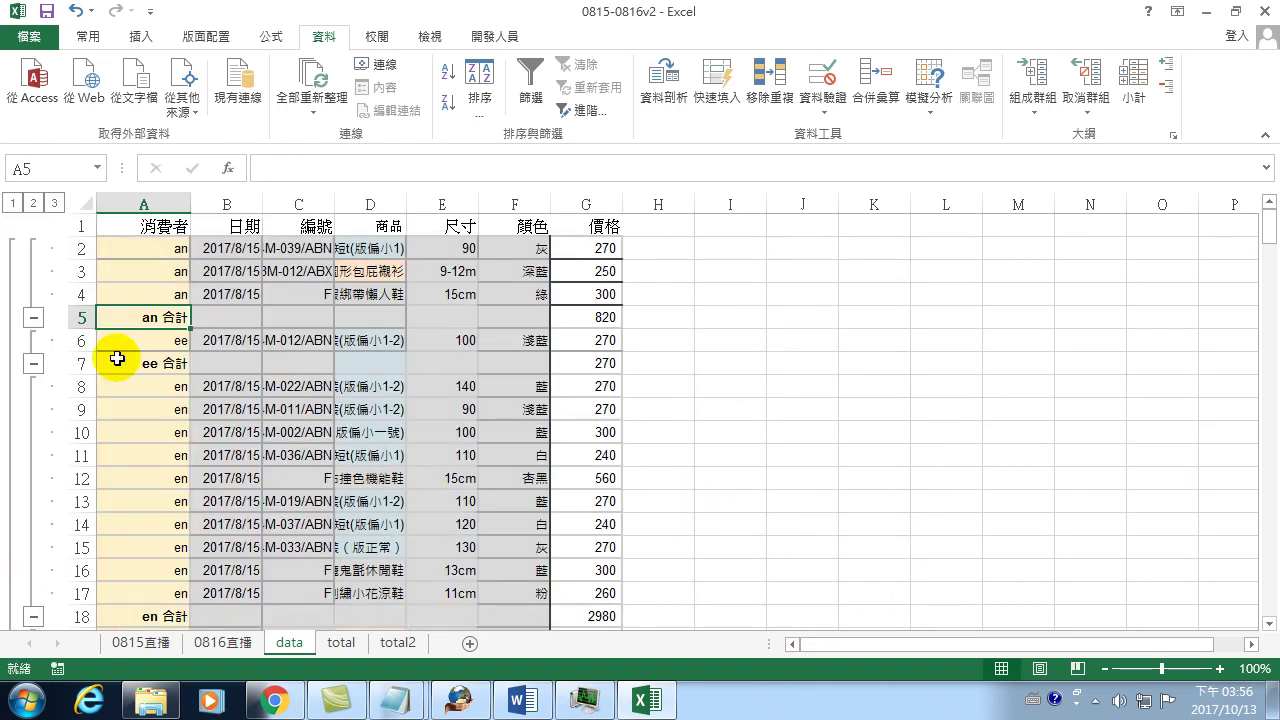
left_click(33, 203)
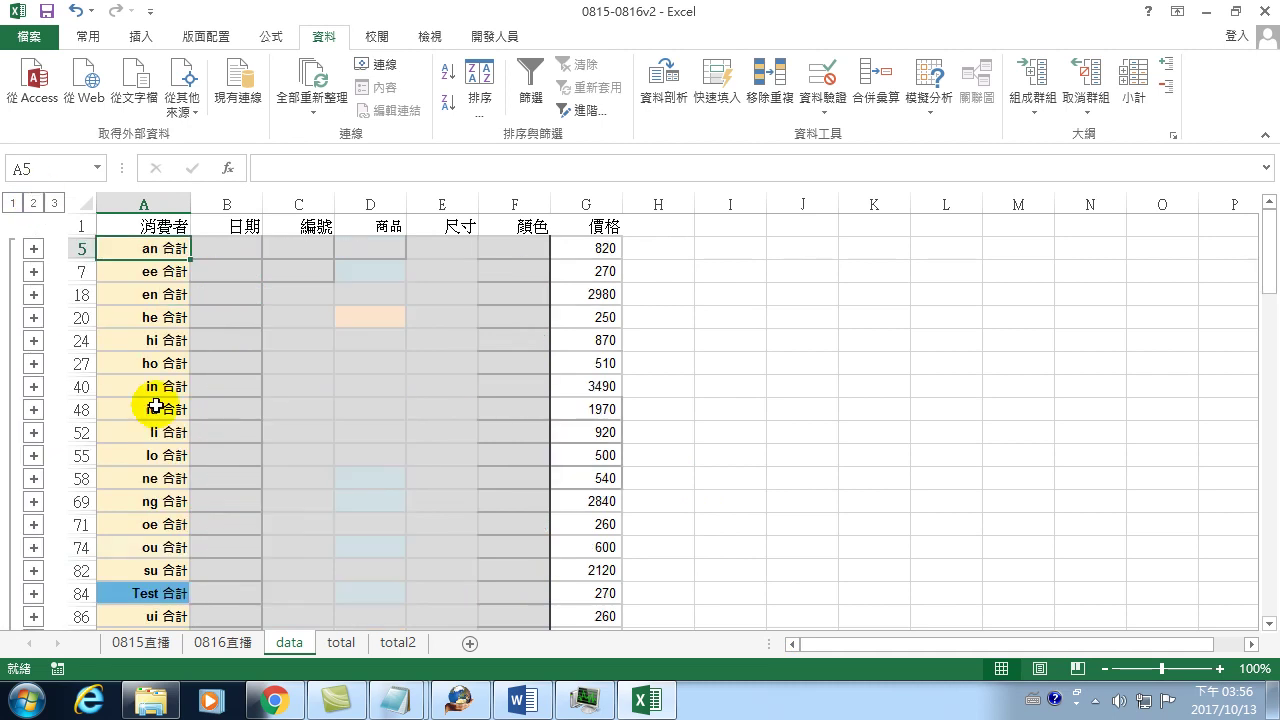
left_click(152, 248)
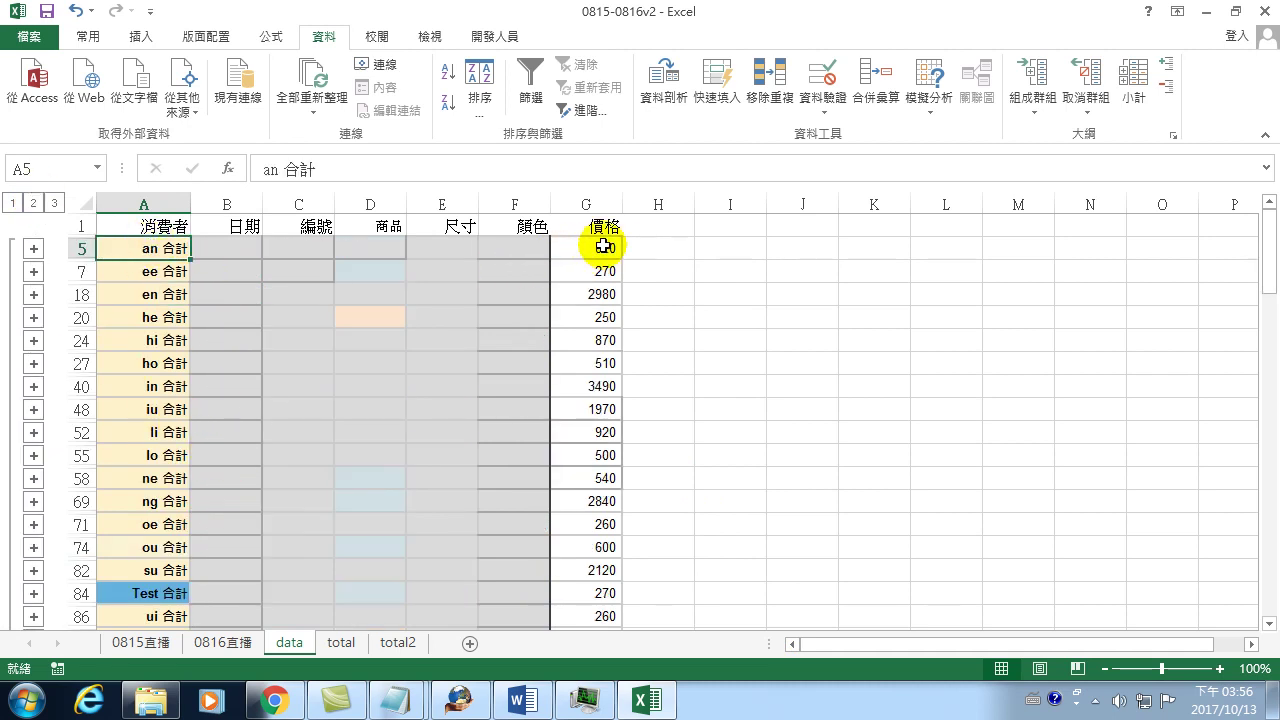
left_click(150, 271)
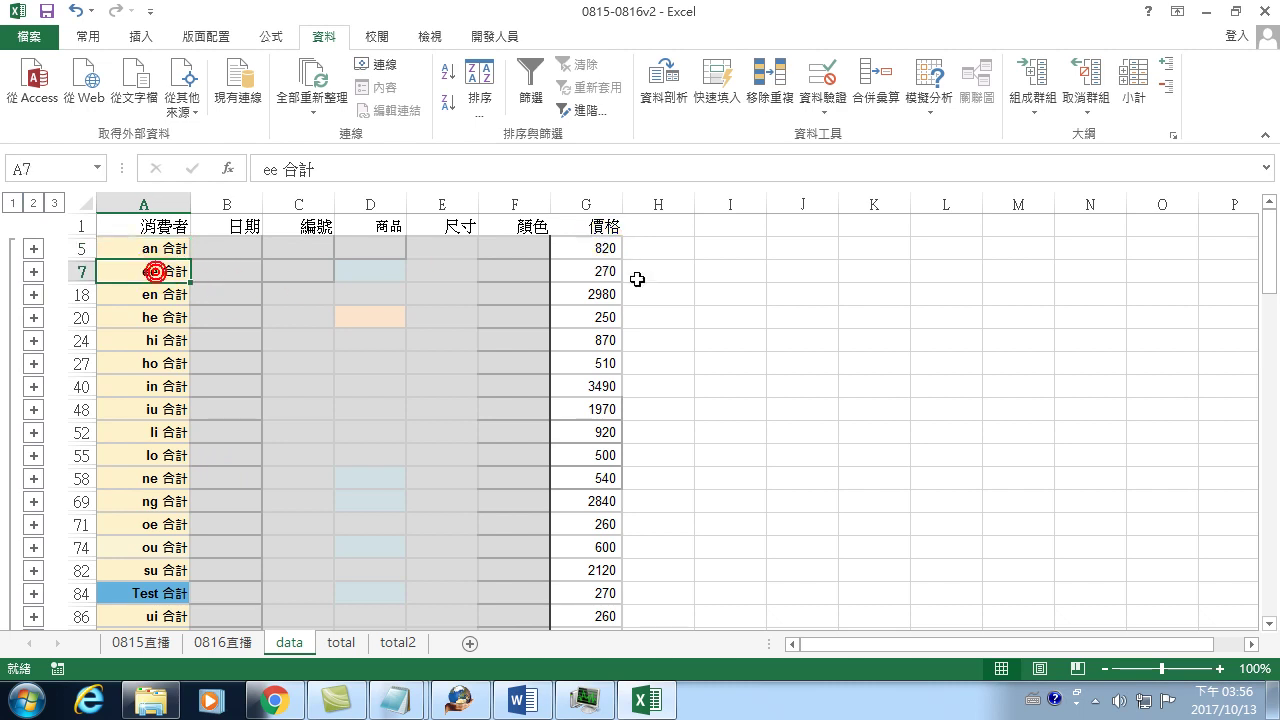
left_click(606, 272)
left_click(148, 294)
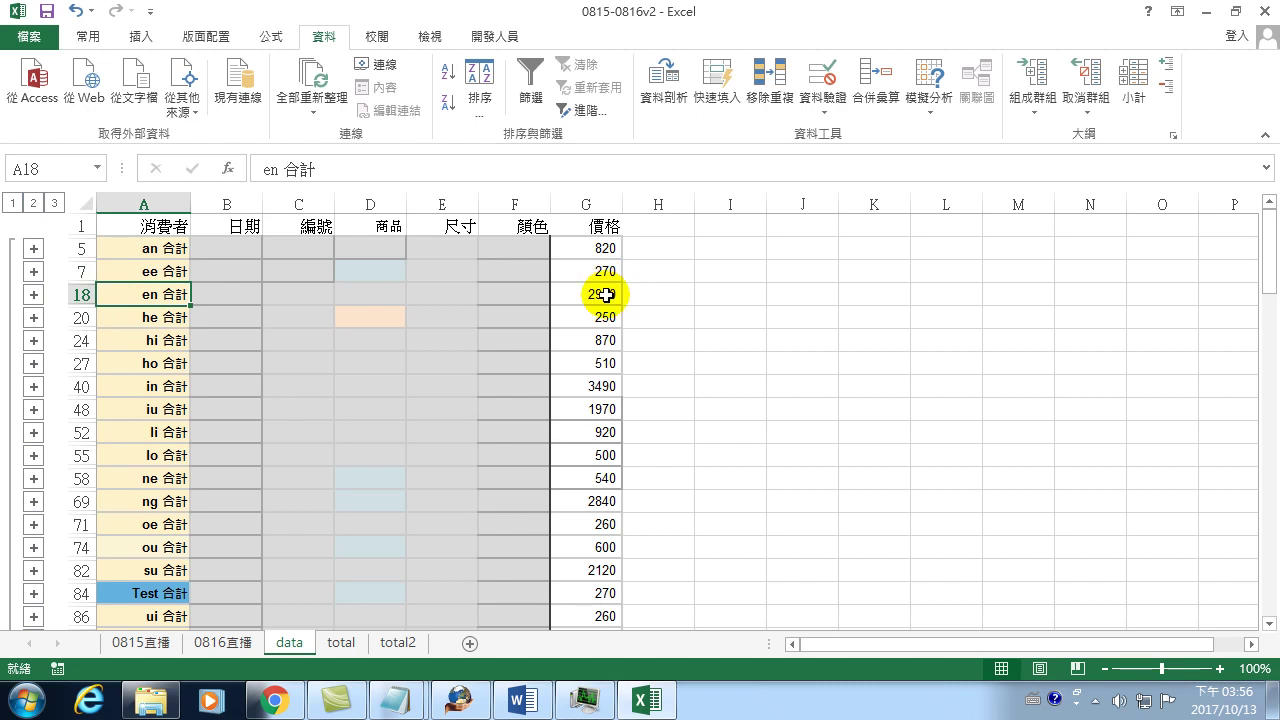
- Select the consumer total labels A5:A69 together with the price totals G5:G69
left_click(54, 202)
mouse_move(148, 247)
left_mouse_down()
mouse_move(484, 312)
mouse_move(598, 312)
left_mouse_up()
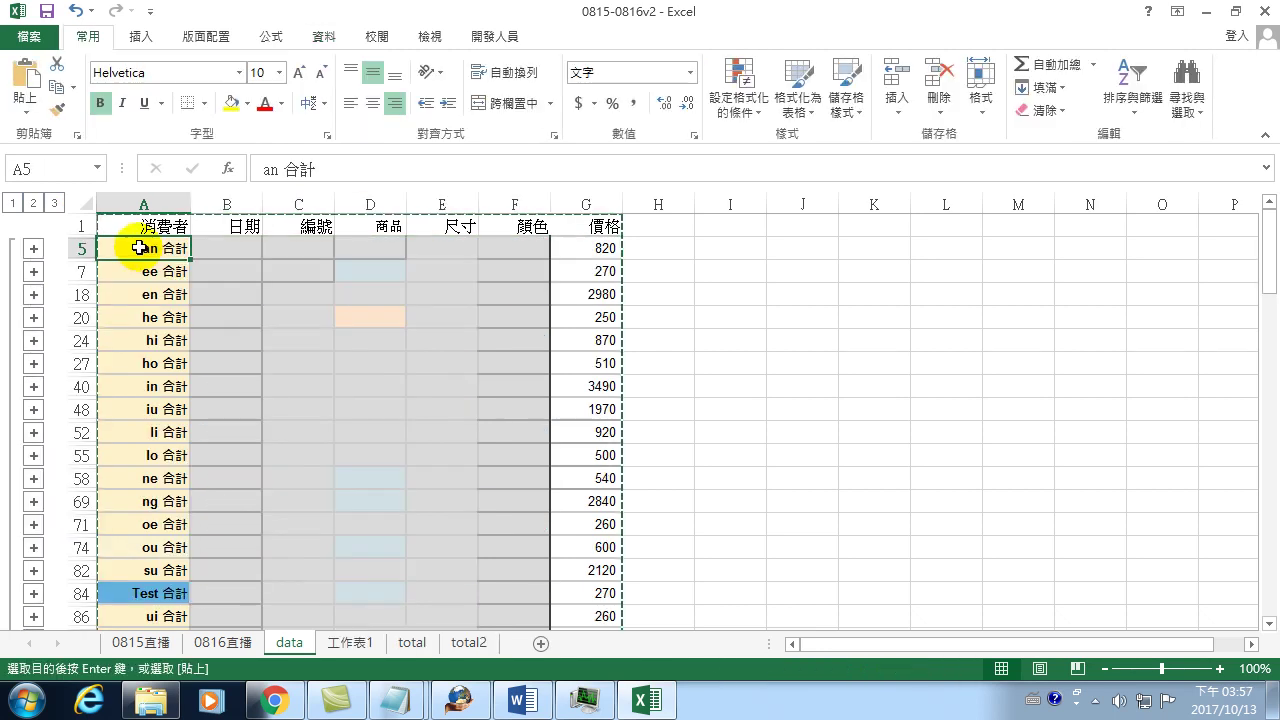
left_click_drag(163, 248, 147, 492)
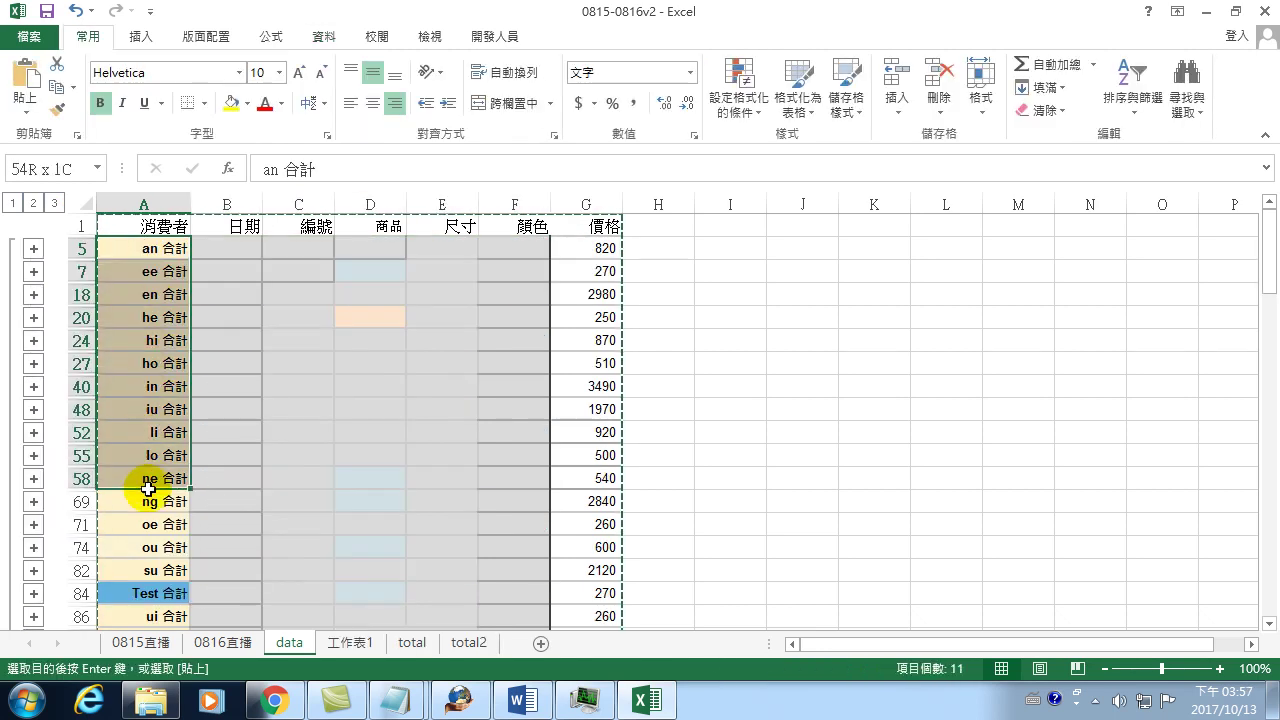
left_click_drag(595, 248, 594, 501)
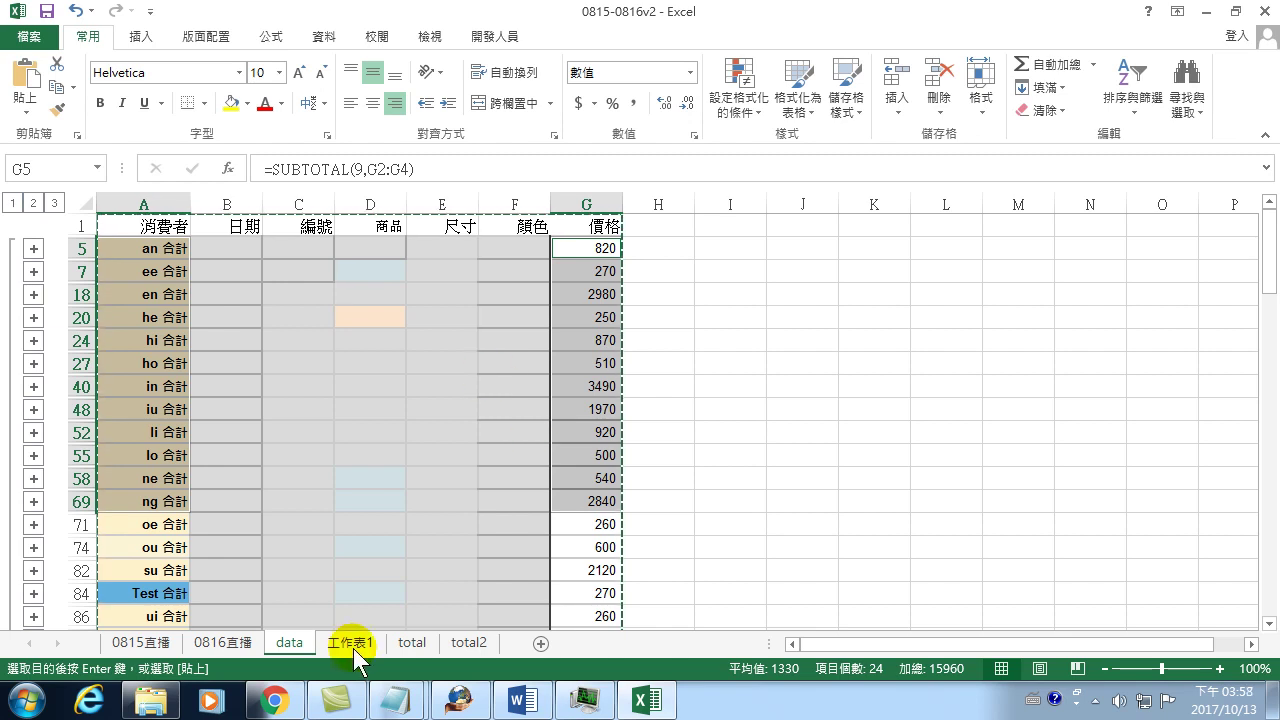
- Rename the 0815直播 sheet to 0815直播1 and return to the 0816直播 sheet
left_click(157, 643)
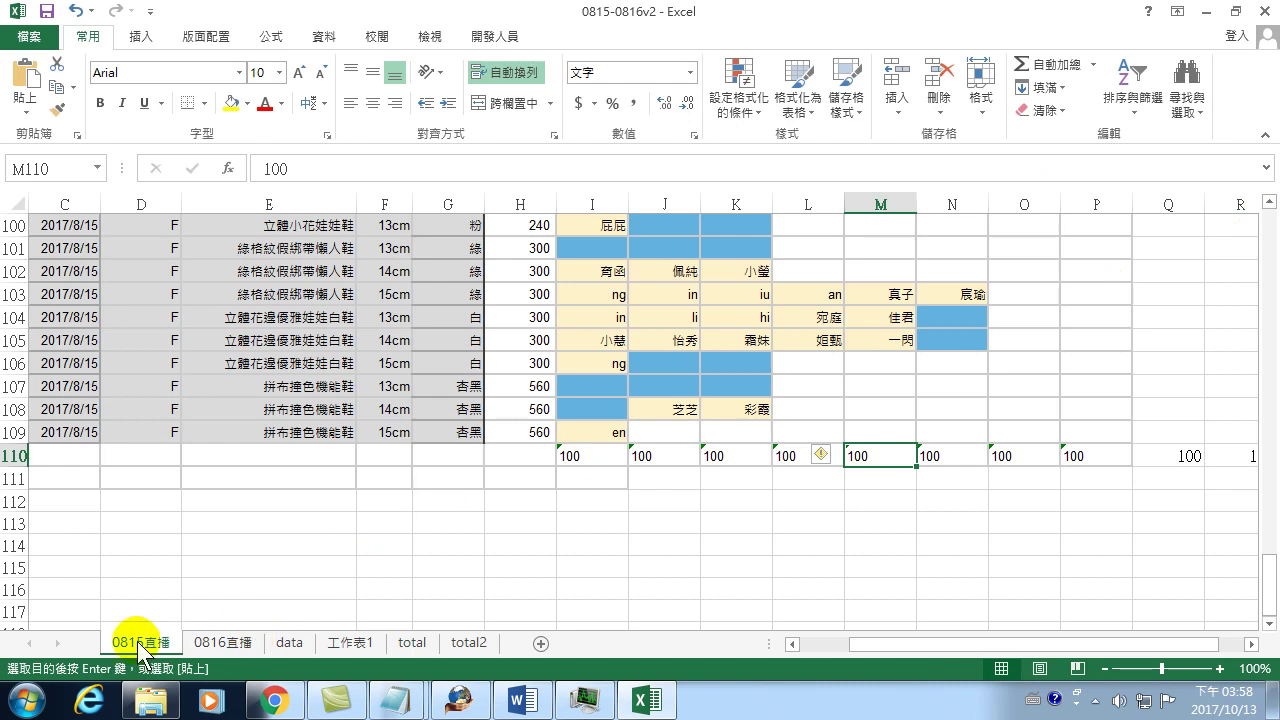
left_click(218, 643)
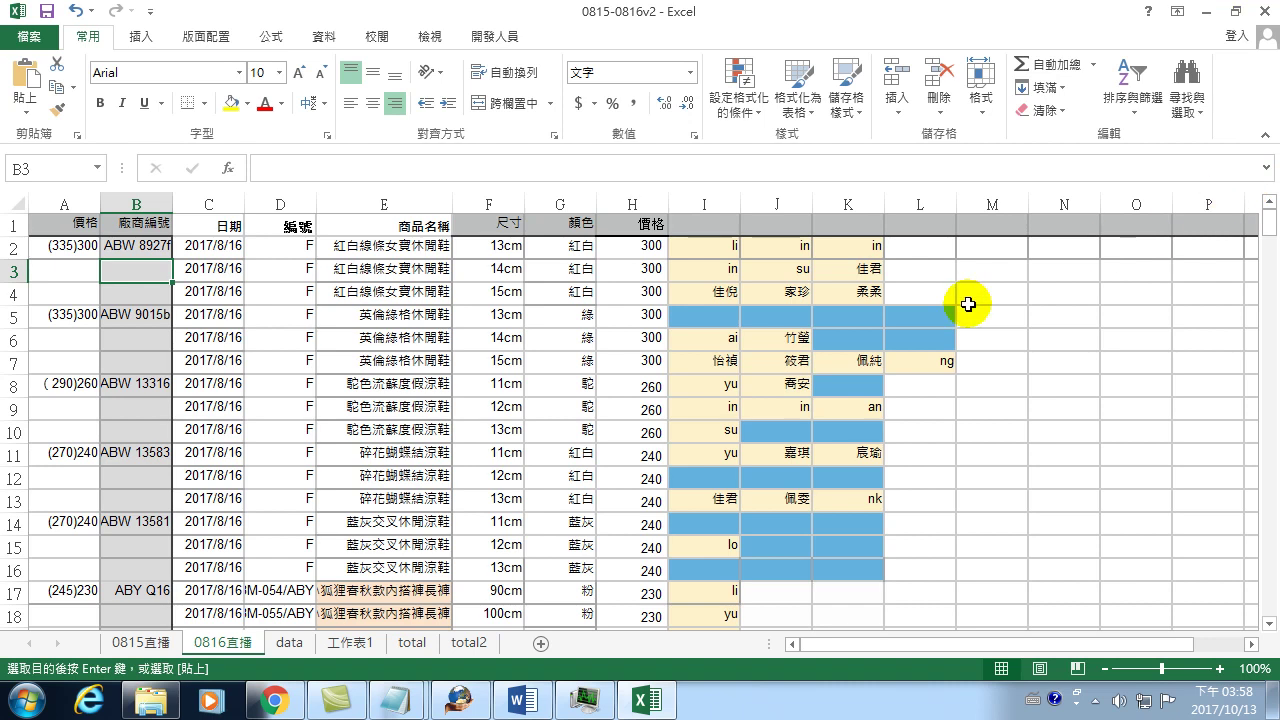
left_click(145, 640)
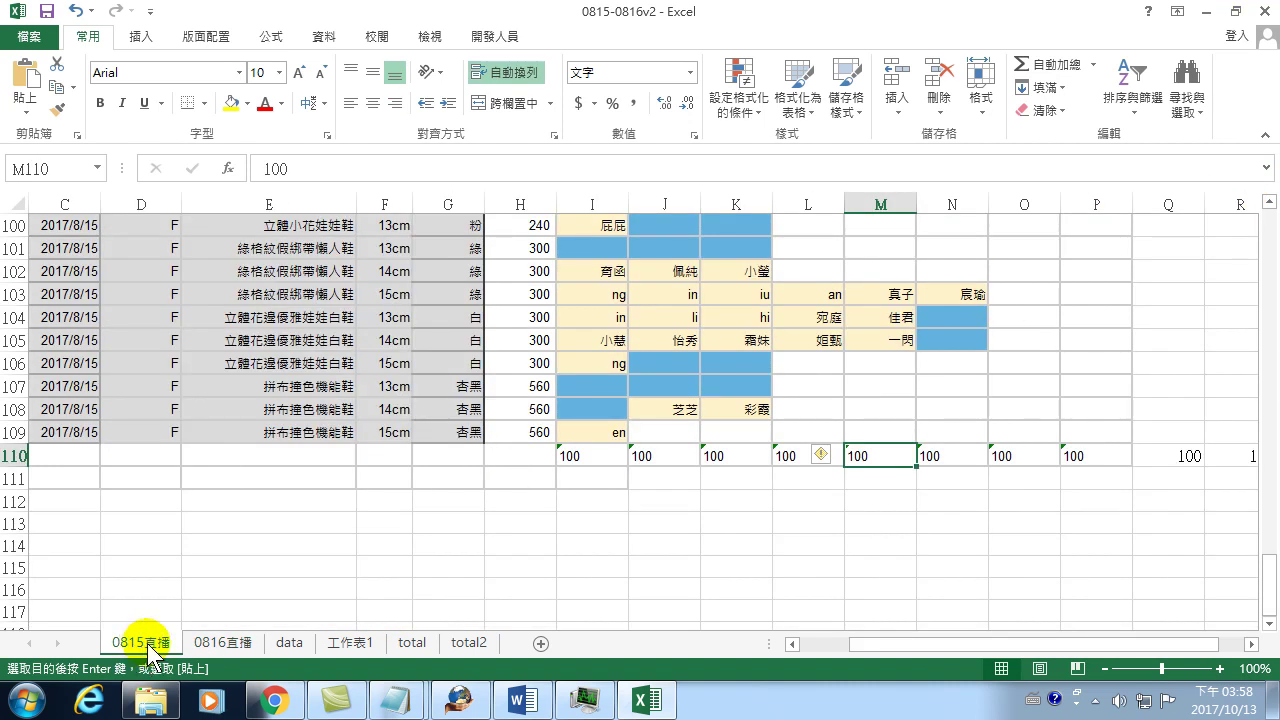
double_click(156, 640)
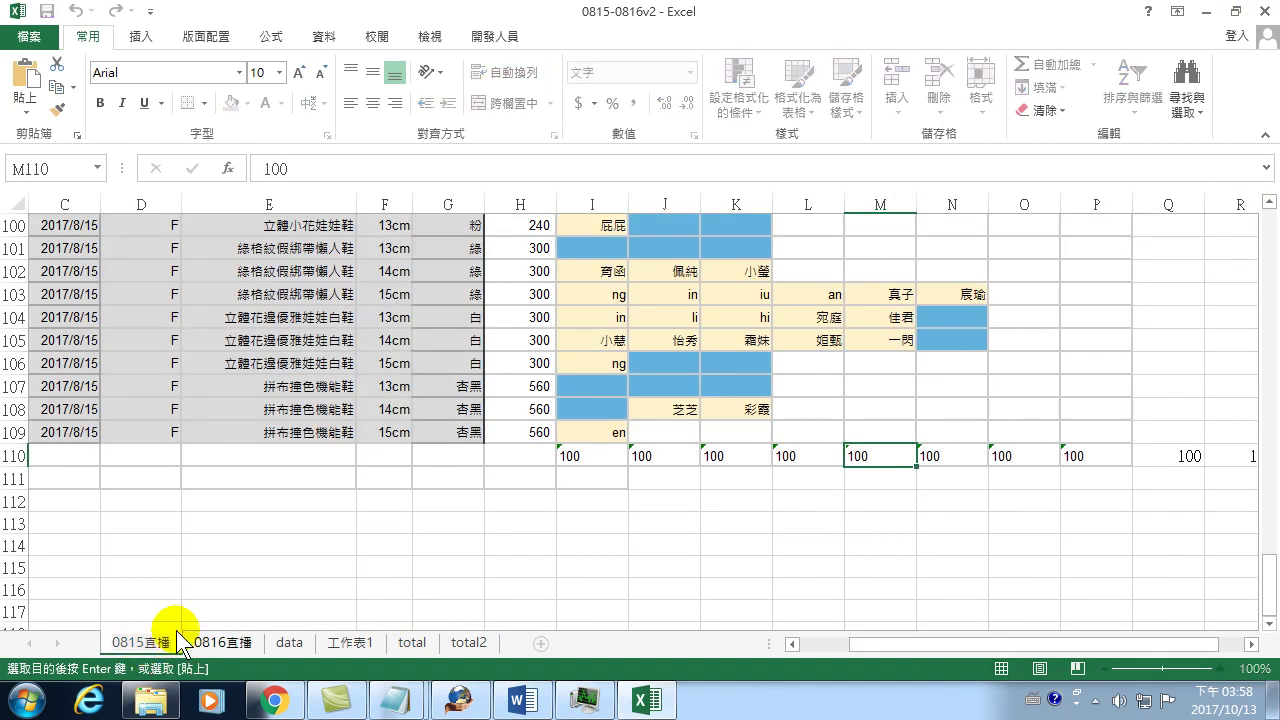
type("1")
key("Return")
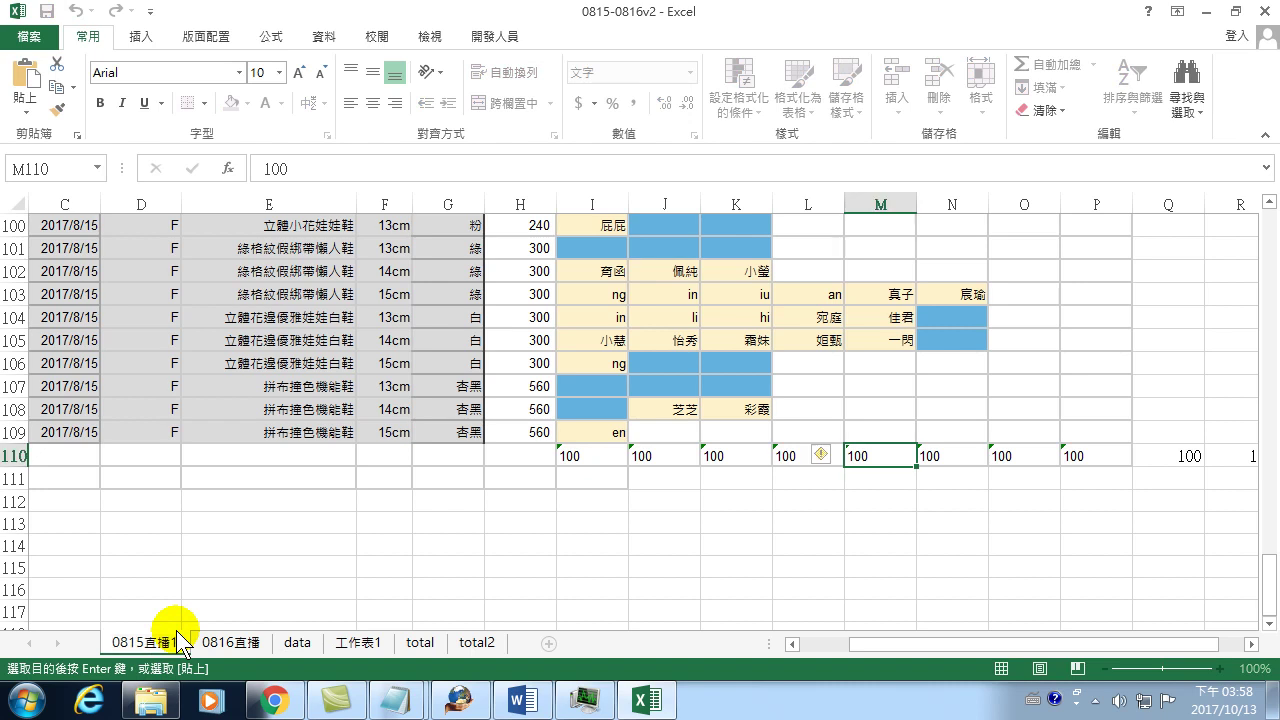
left_click(240, 642)
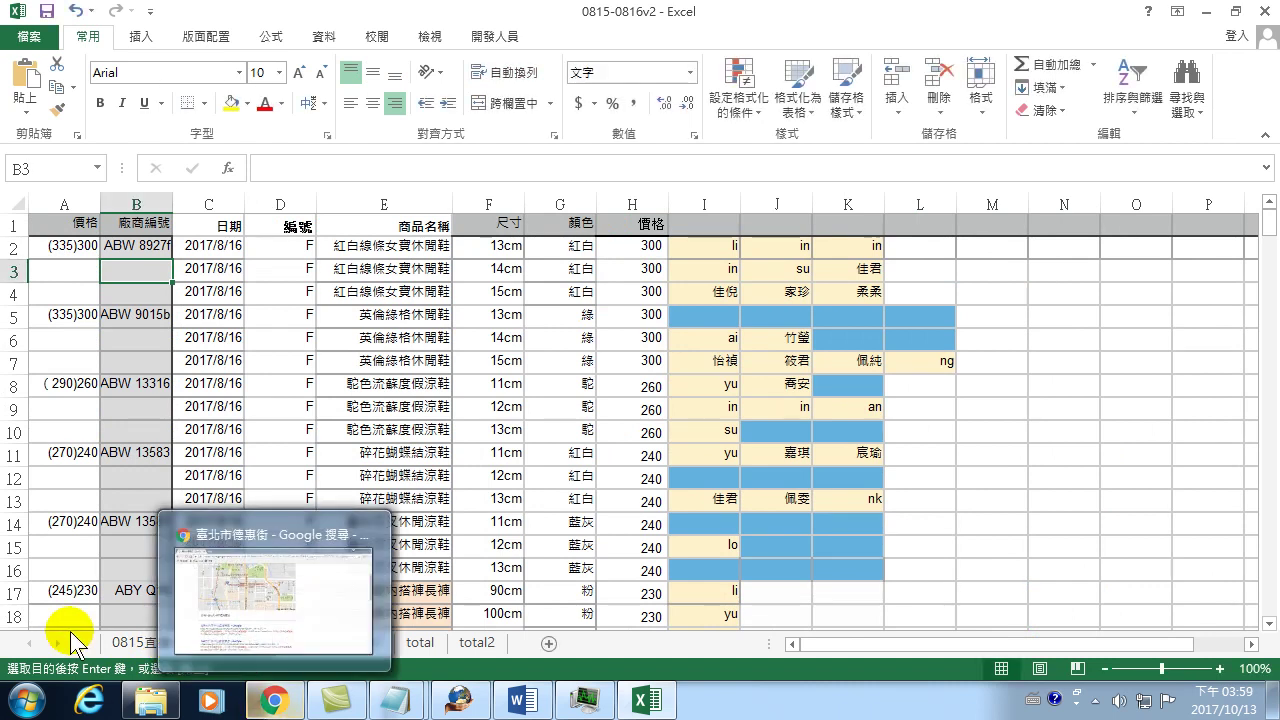
- Review the product name, buyer and size cells on the live-stream sheet
left_click(437, 390)
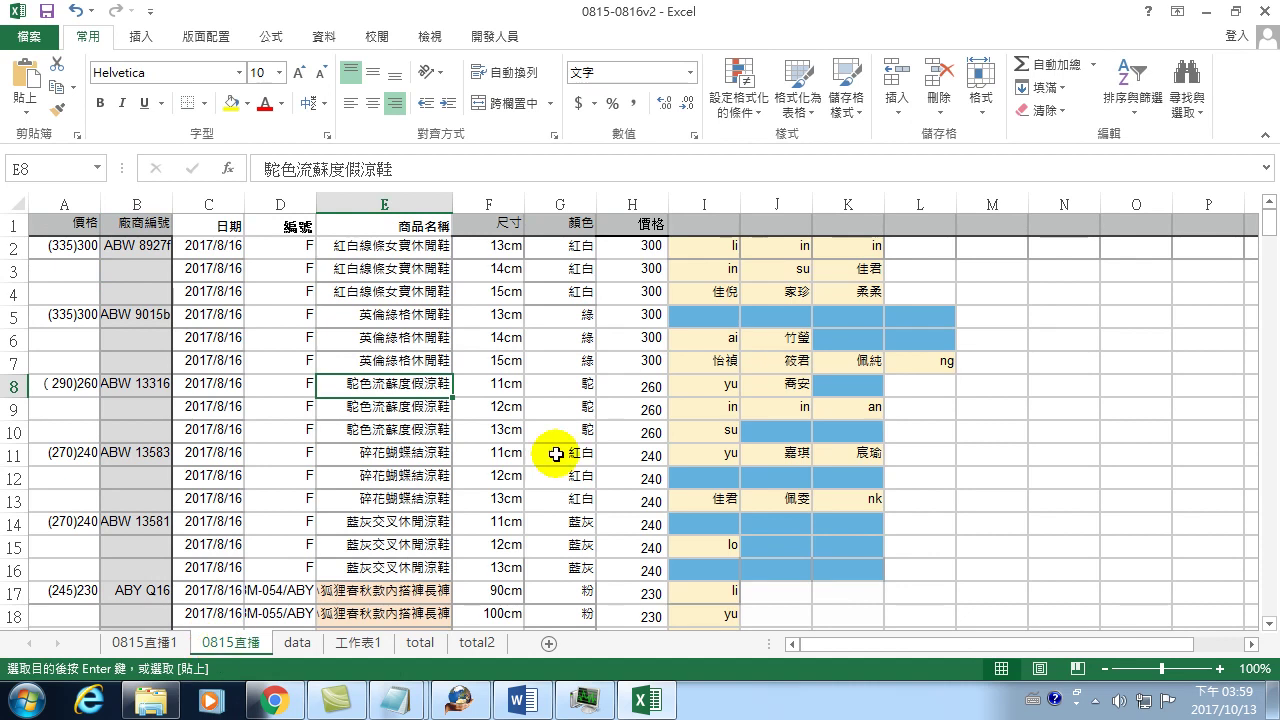
left_click(418, 400)
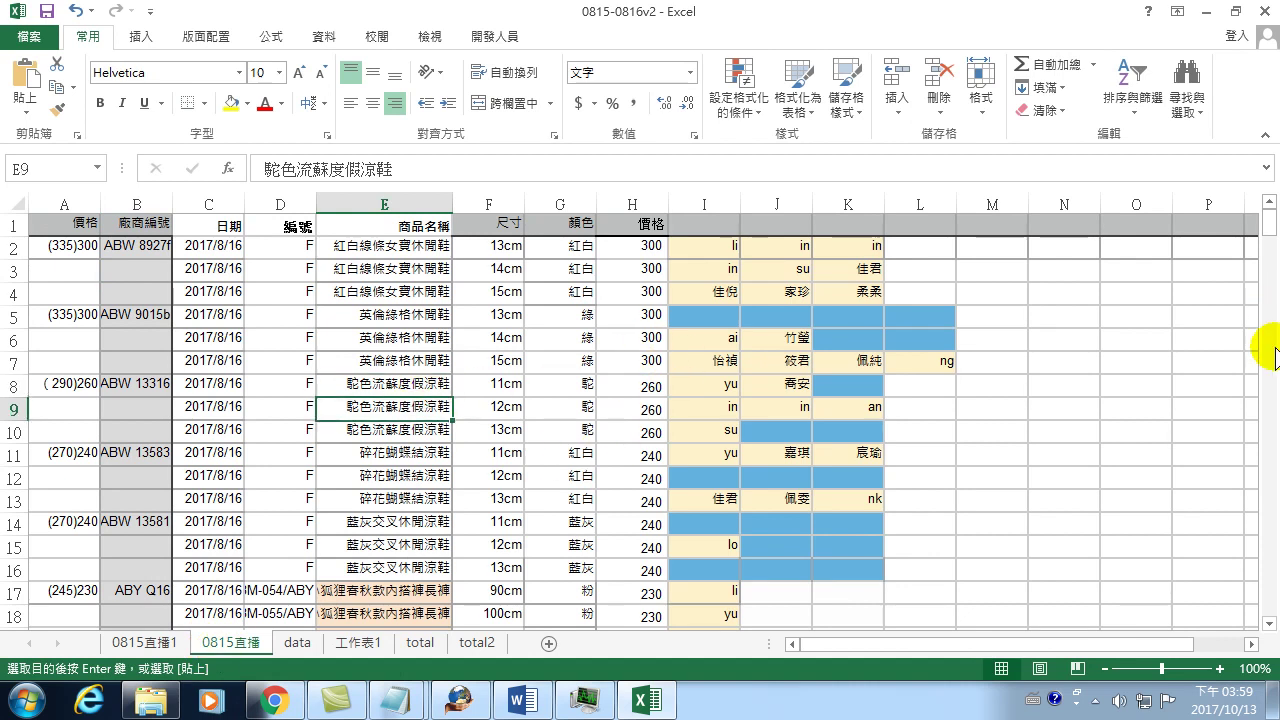
left_click(703, 249)
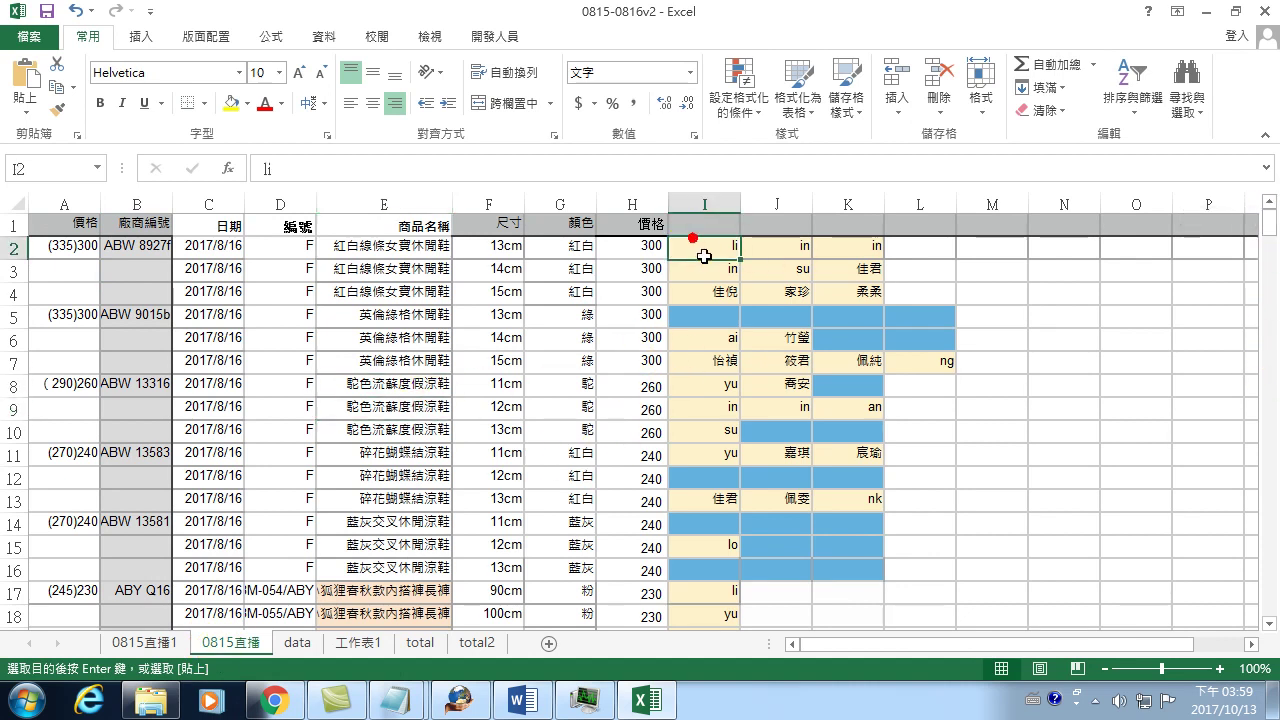
left_click(506, 336)
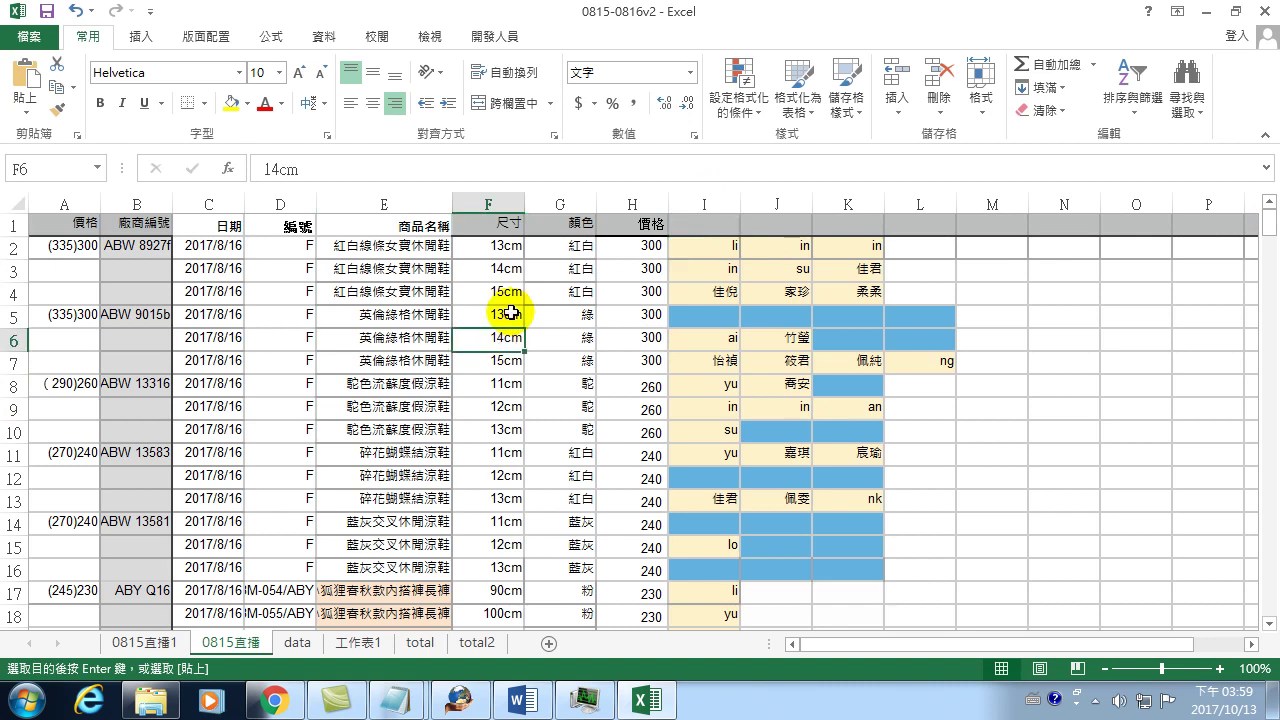
- Remove all subtotals from the data sheet
left_click(298, 643)
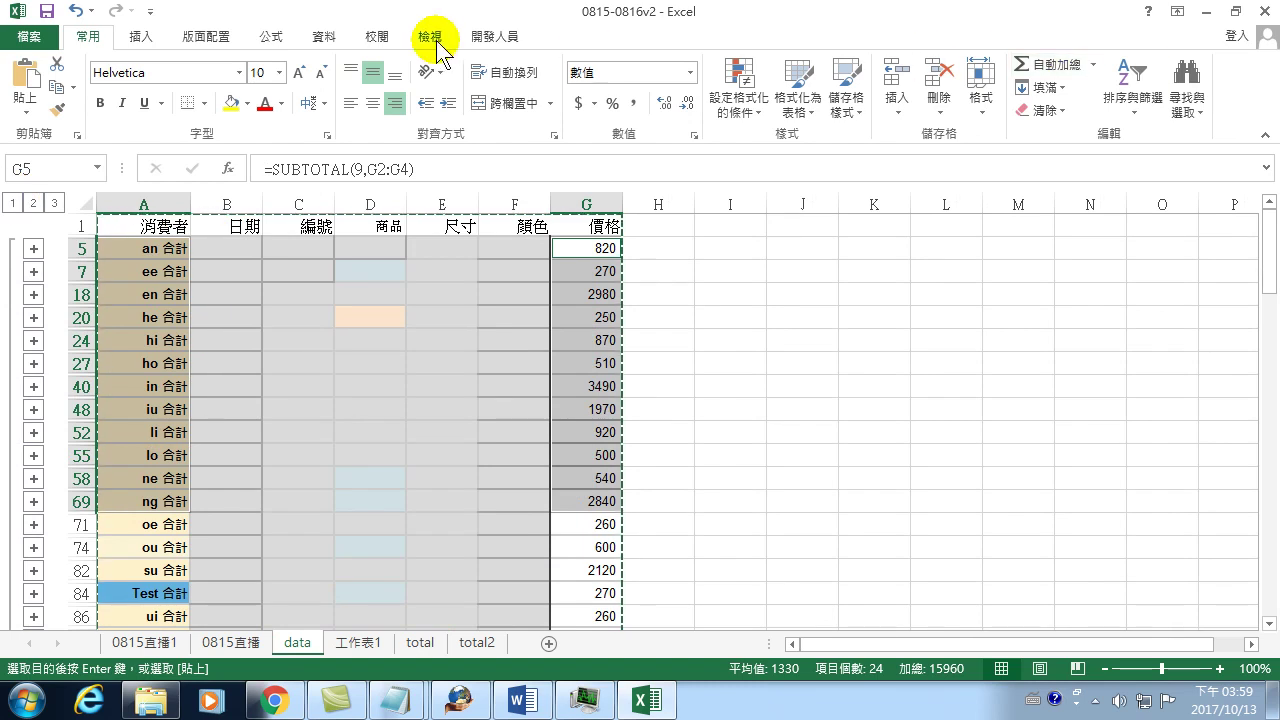
left_click(330, 36)
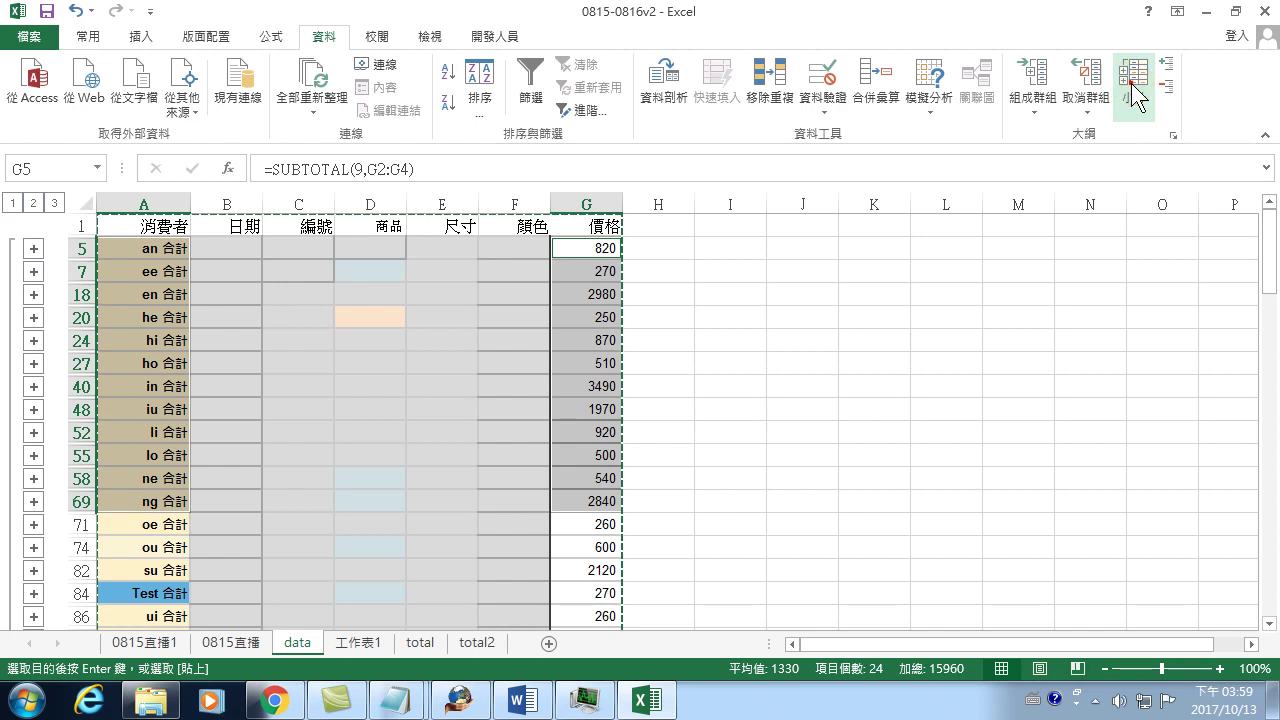
left_click(1131, 83)
left_click(634, 402)
left_click(308, 386)
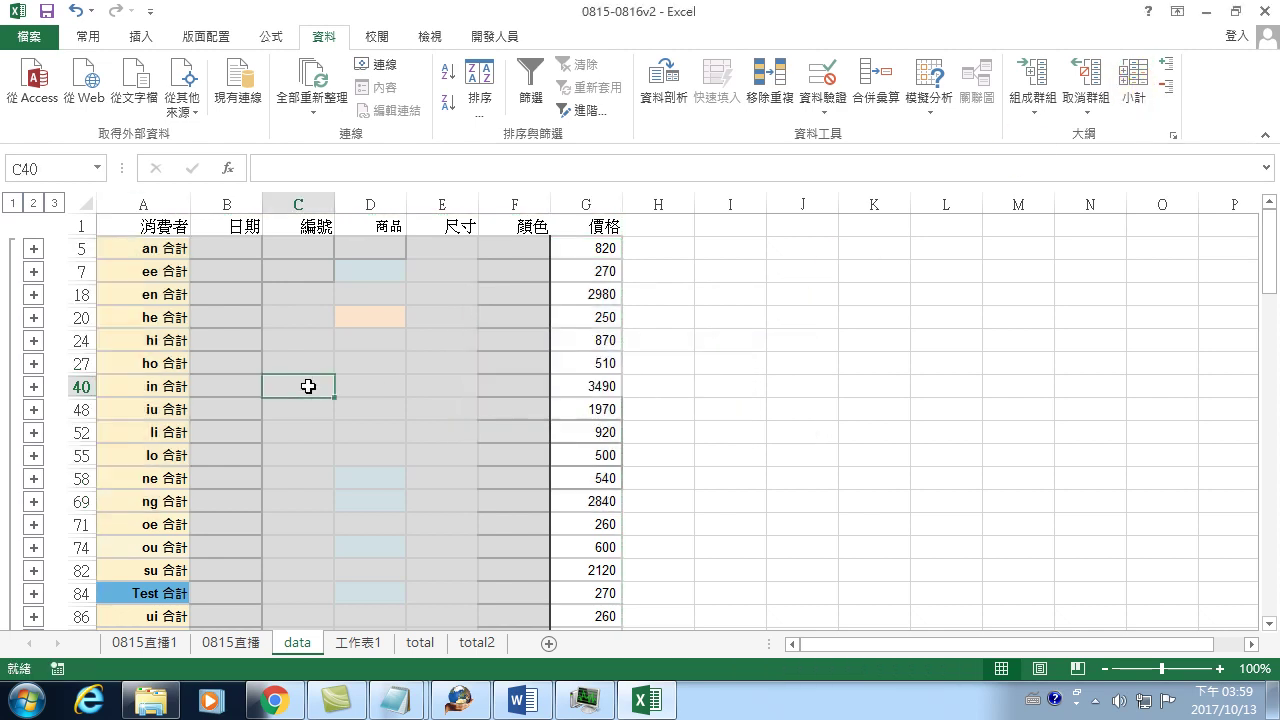
left_click(1134, 90)
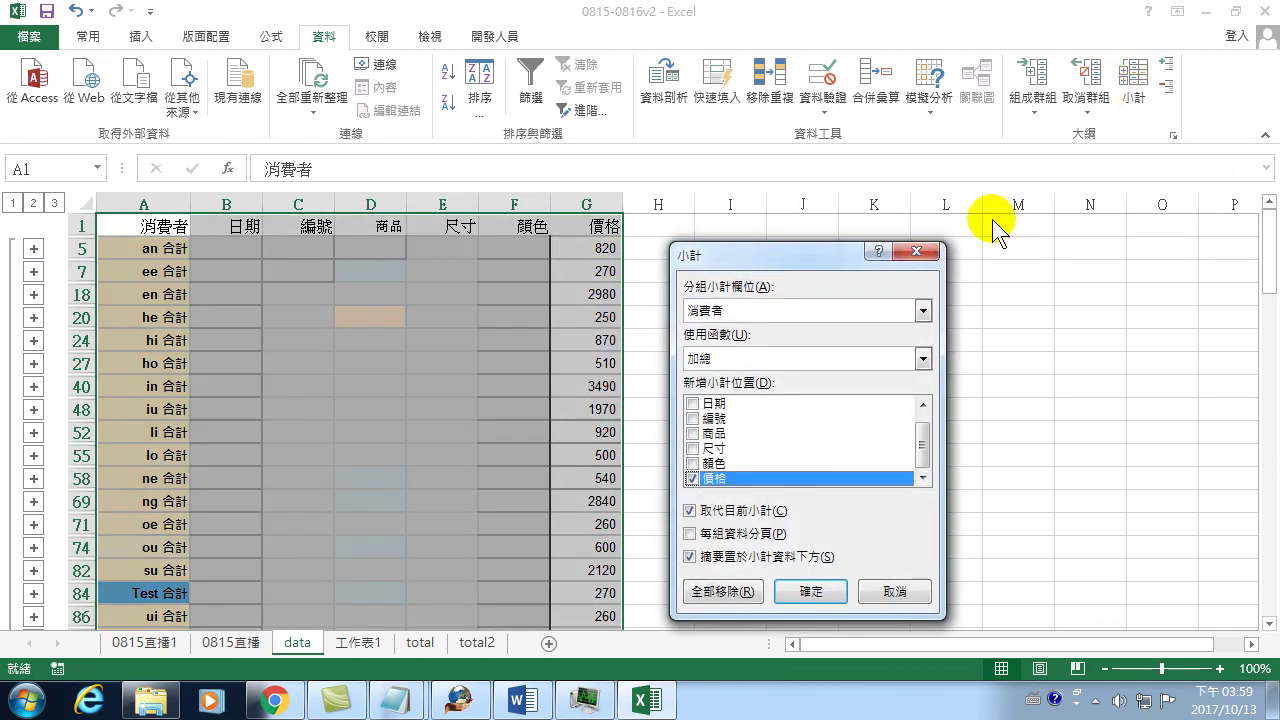
left_click(712, 591)
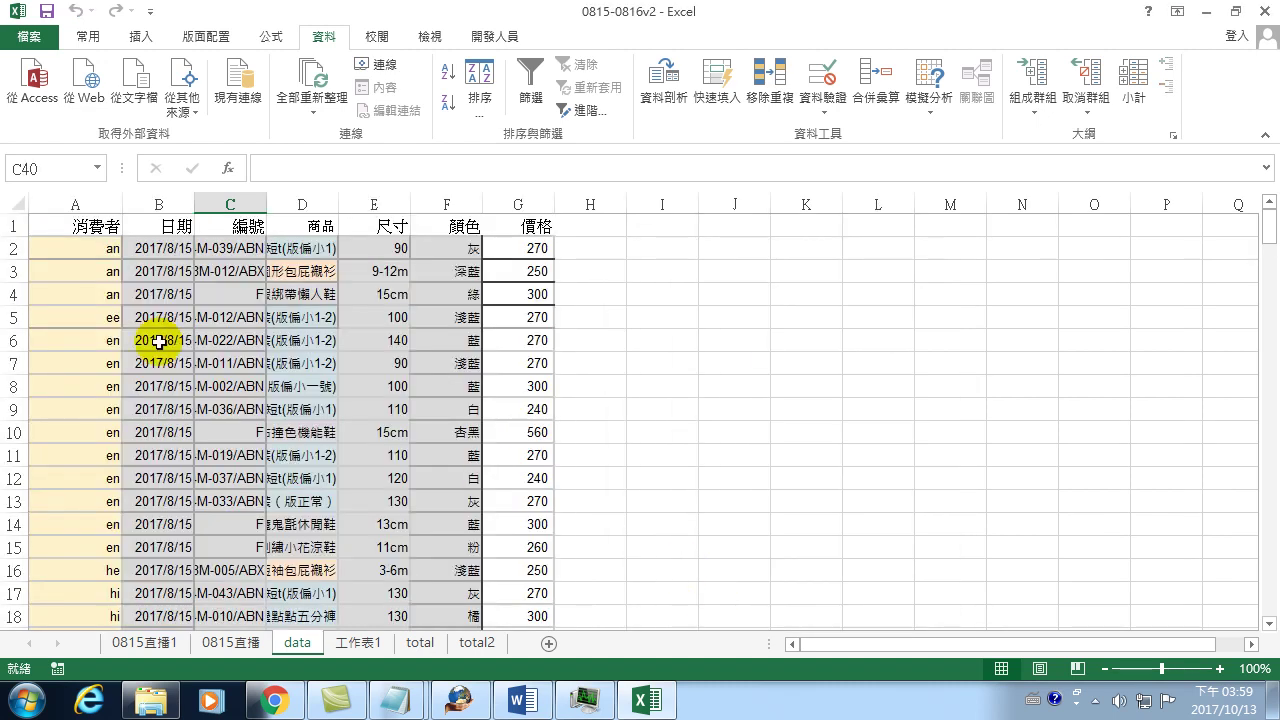
- Confirm the plain data ends at row 144, then return to the 0815直播 sheet's 12cm size in F9
left_click(89, 251)
key("ctrl+Down")
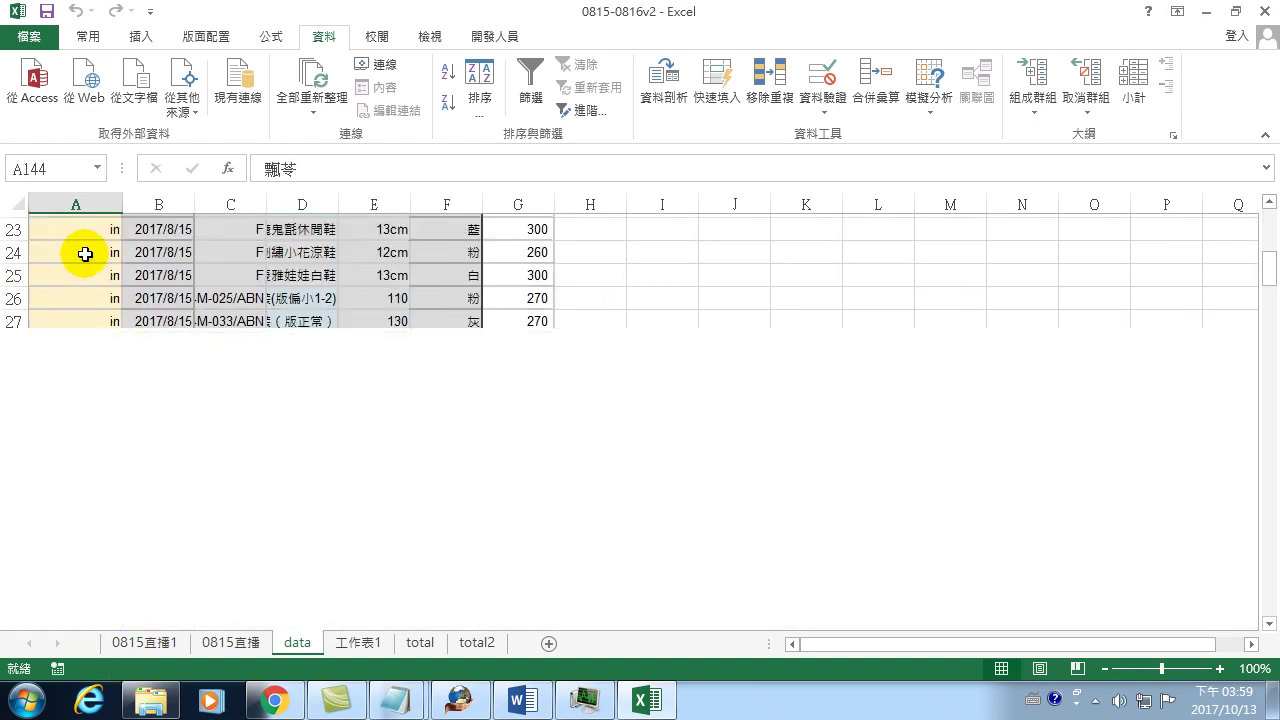
scroll(158, 387, "down", 2)
left_click(74, 501)
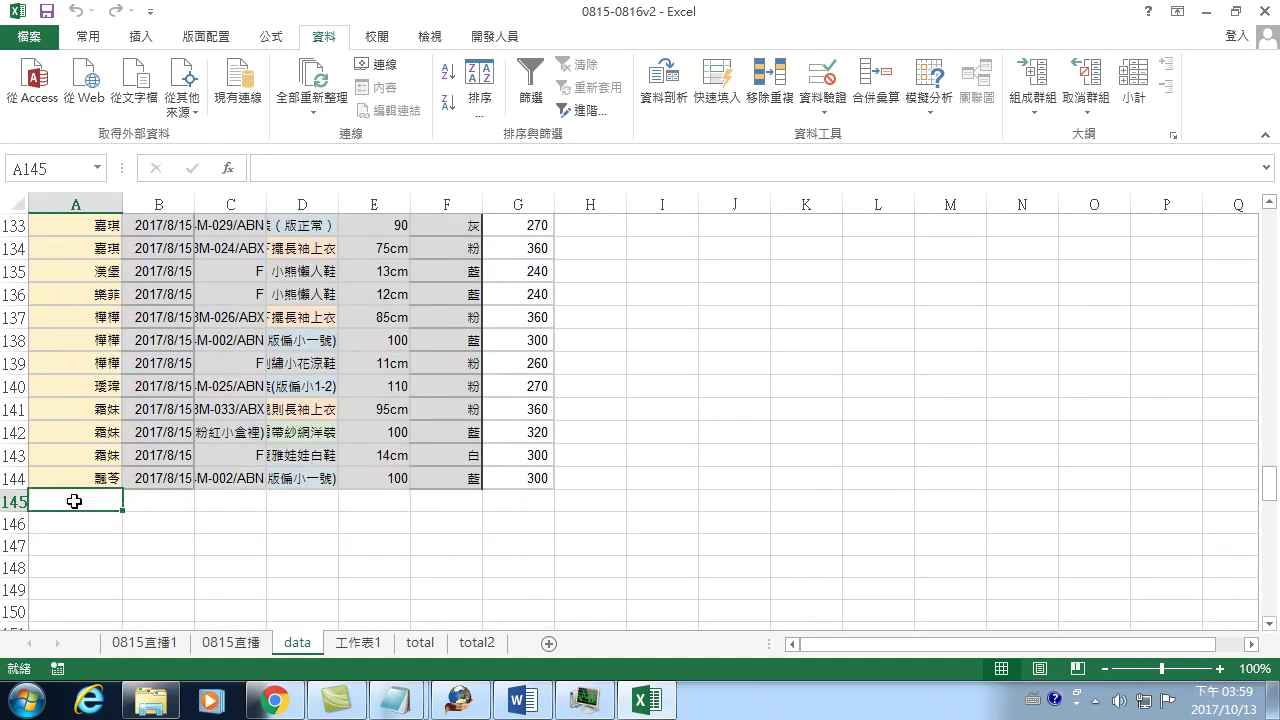
left_click(236, 646)
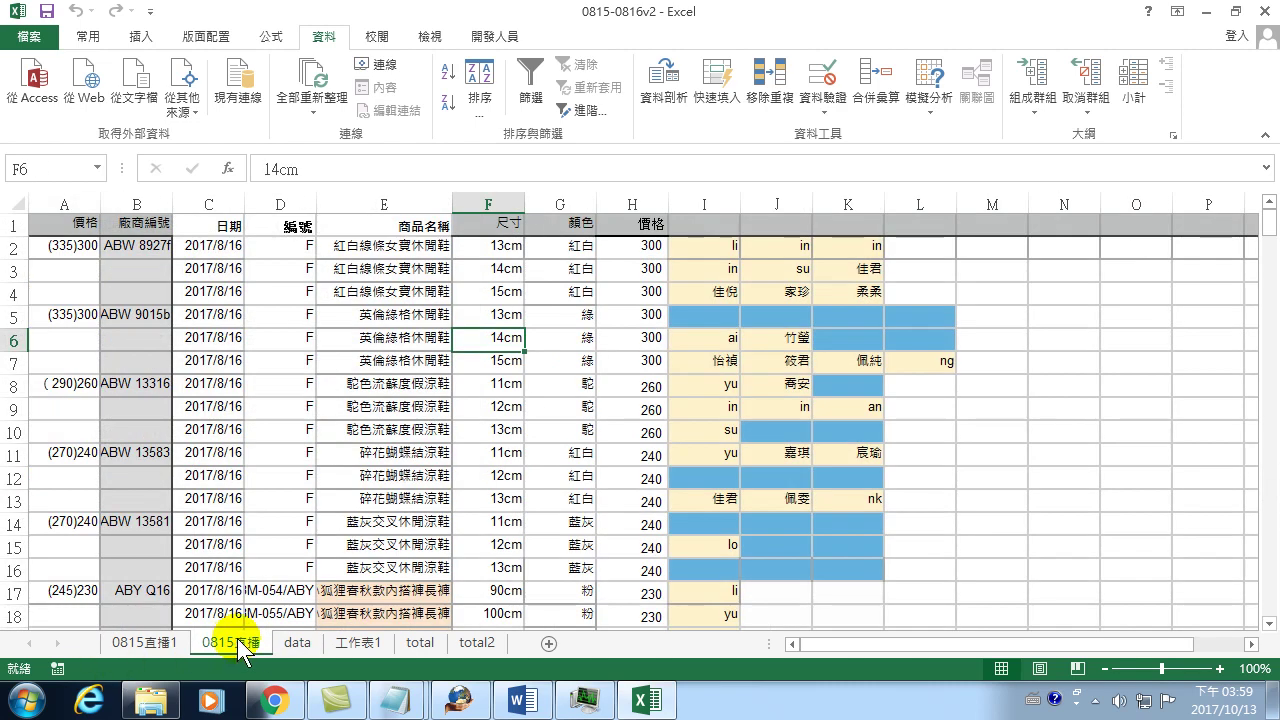
left_click(297, 643)
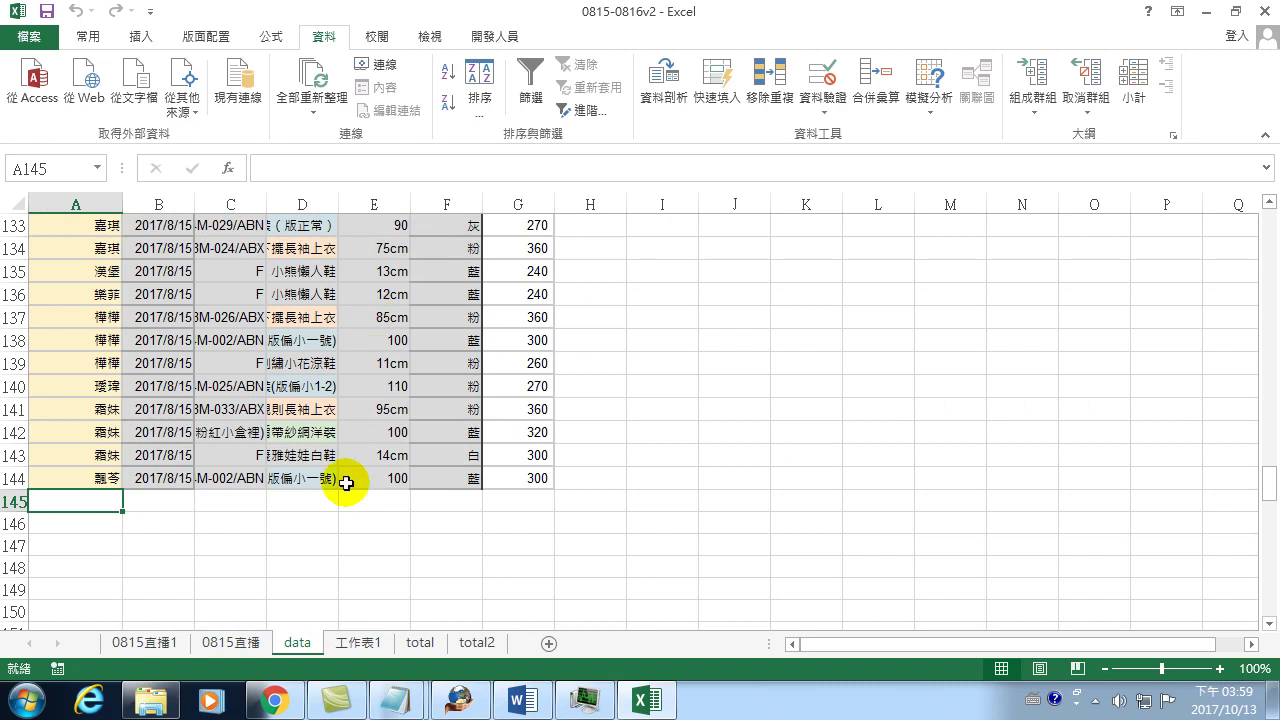
left_click(233, 643)
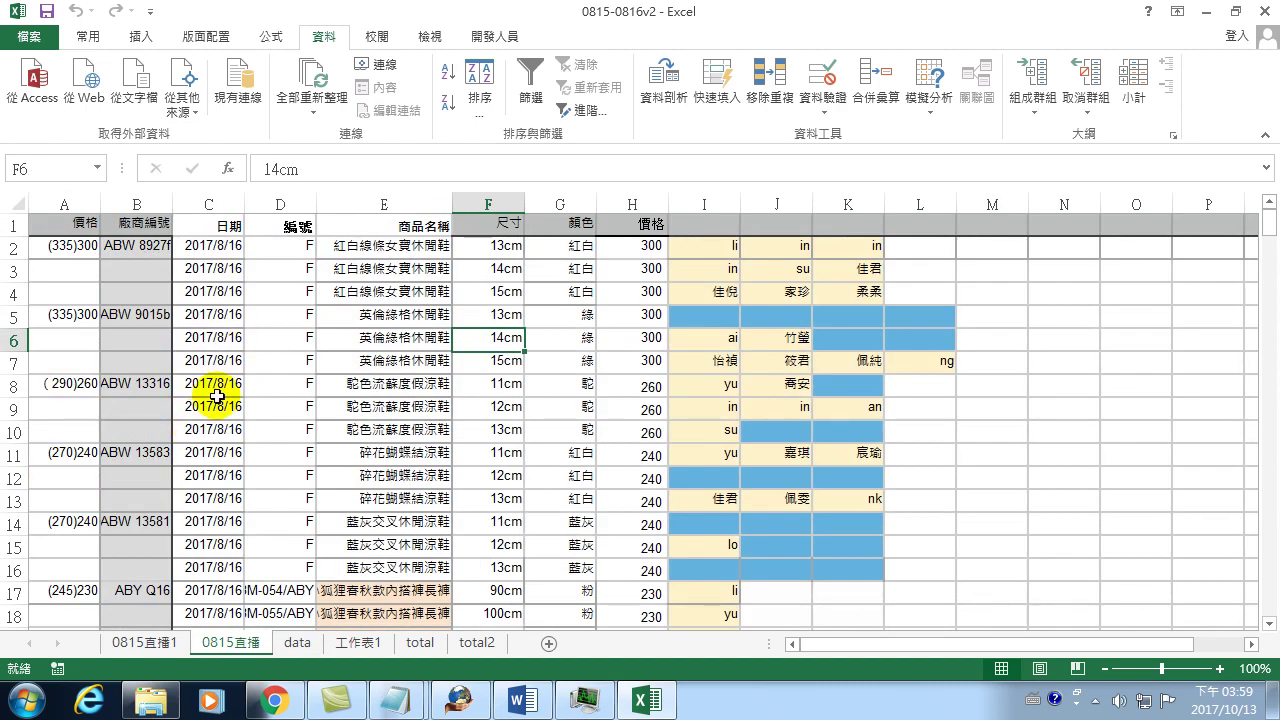
left_click(470, 410)
- Run the 資料收集1013 macro from the Developer tab's Macros list
left_click(490, 36)
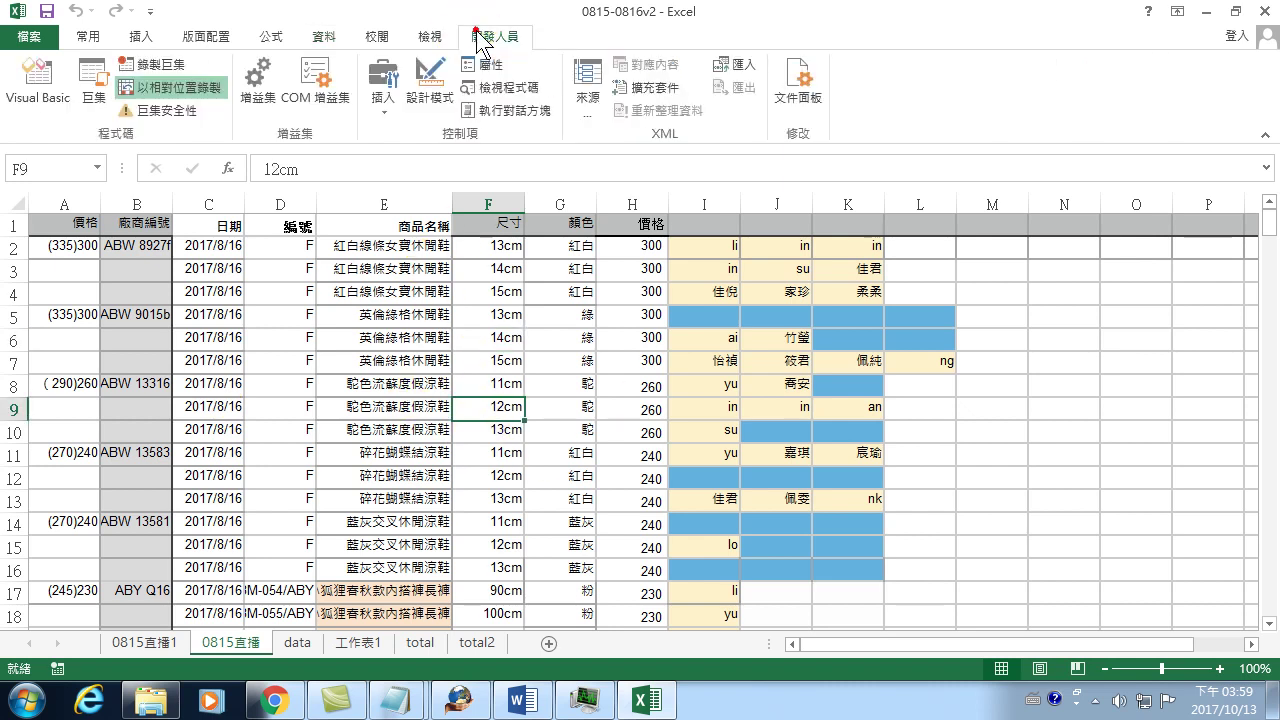
left_click(95, 85)
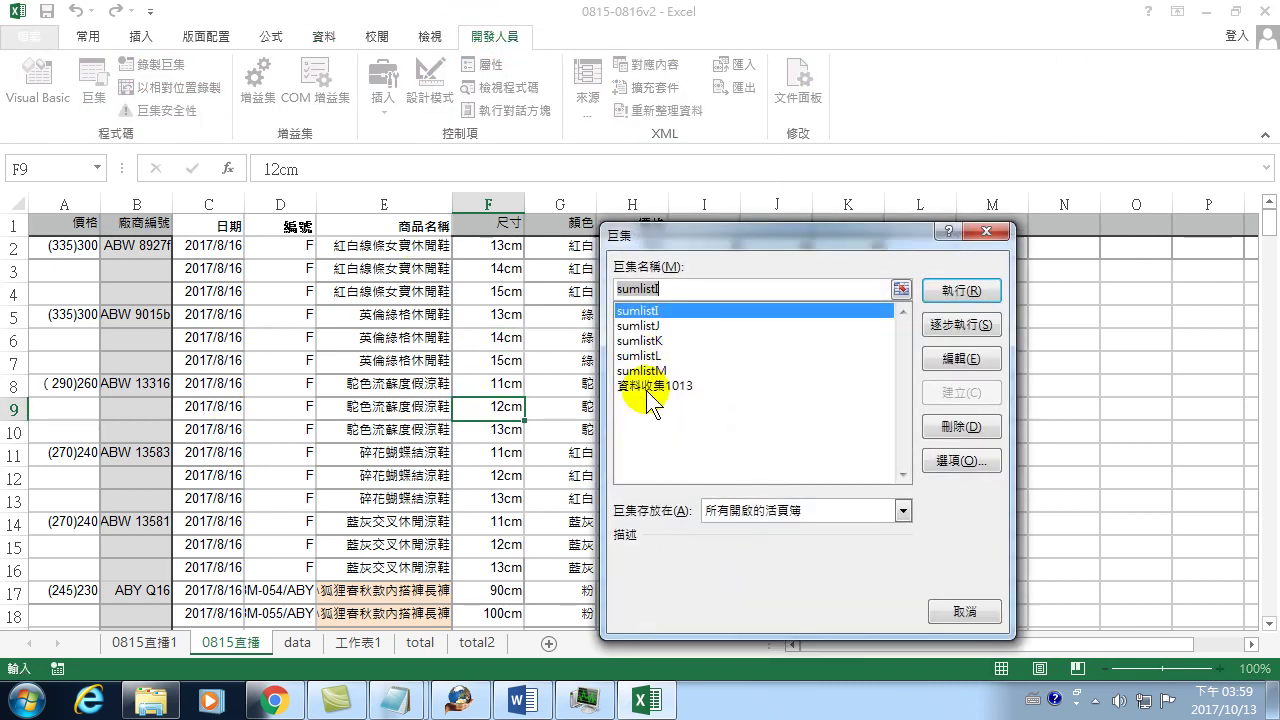
left_click(660, 386)
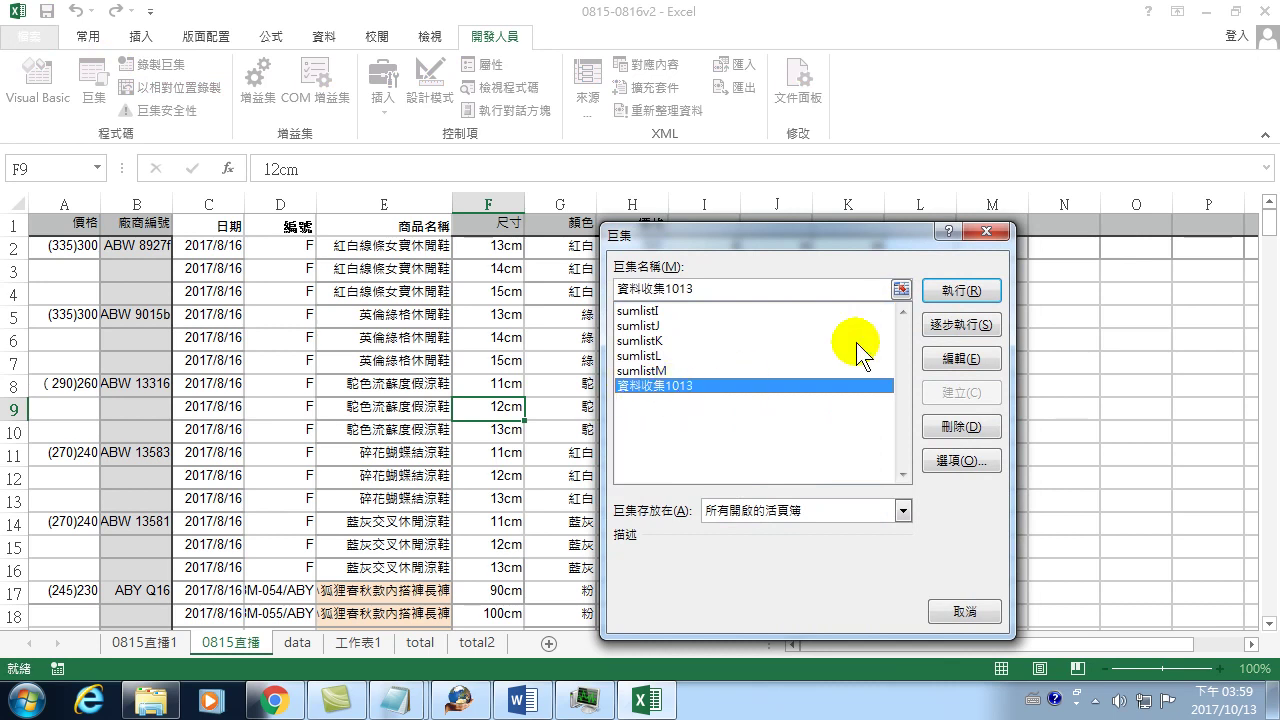
left_click(970, 290)
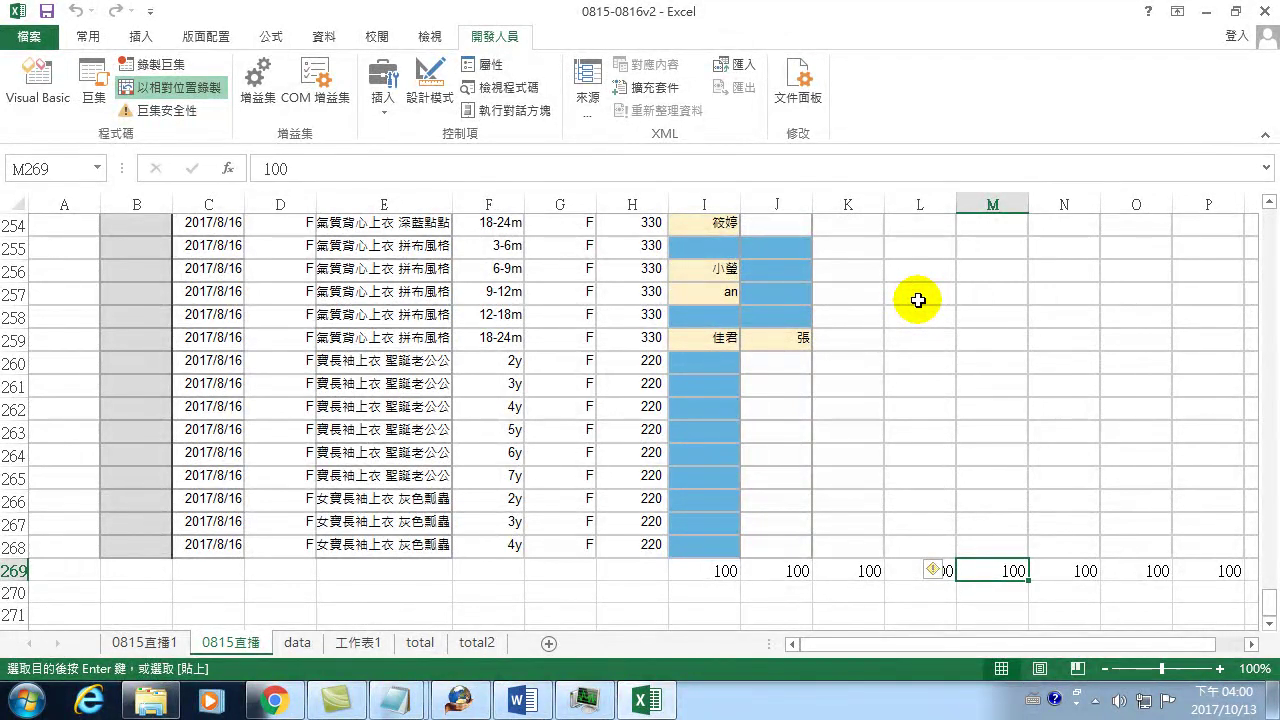
- Compare data row 491 with row 125 on 0815直播, then paste the iu 蝴蝶包屁衣 0-3m 白 110 sale into row 491
left_click(288, 646)
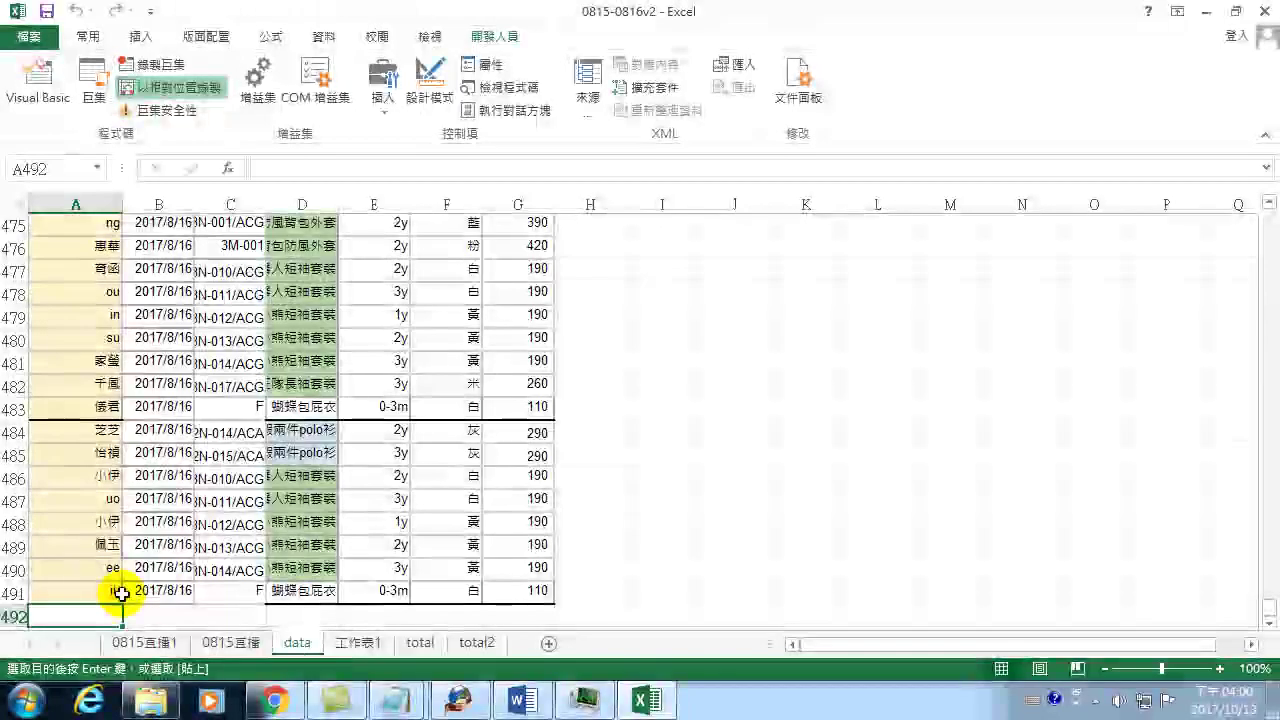
left_click_drag(99, 517, 530, 525)
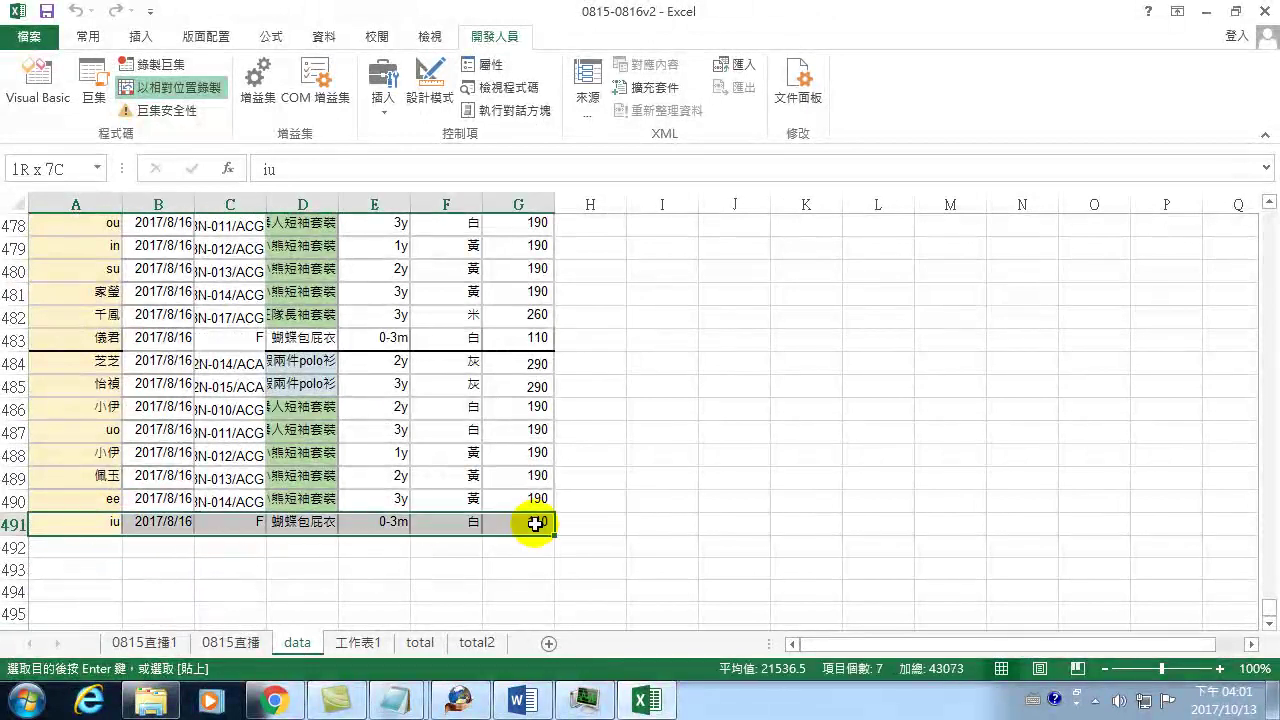
left_click(216, 642)
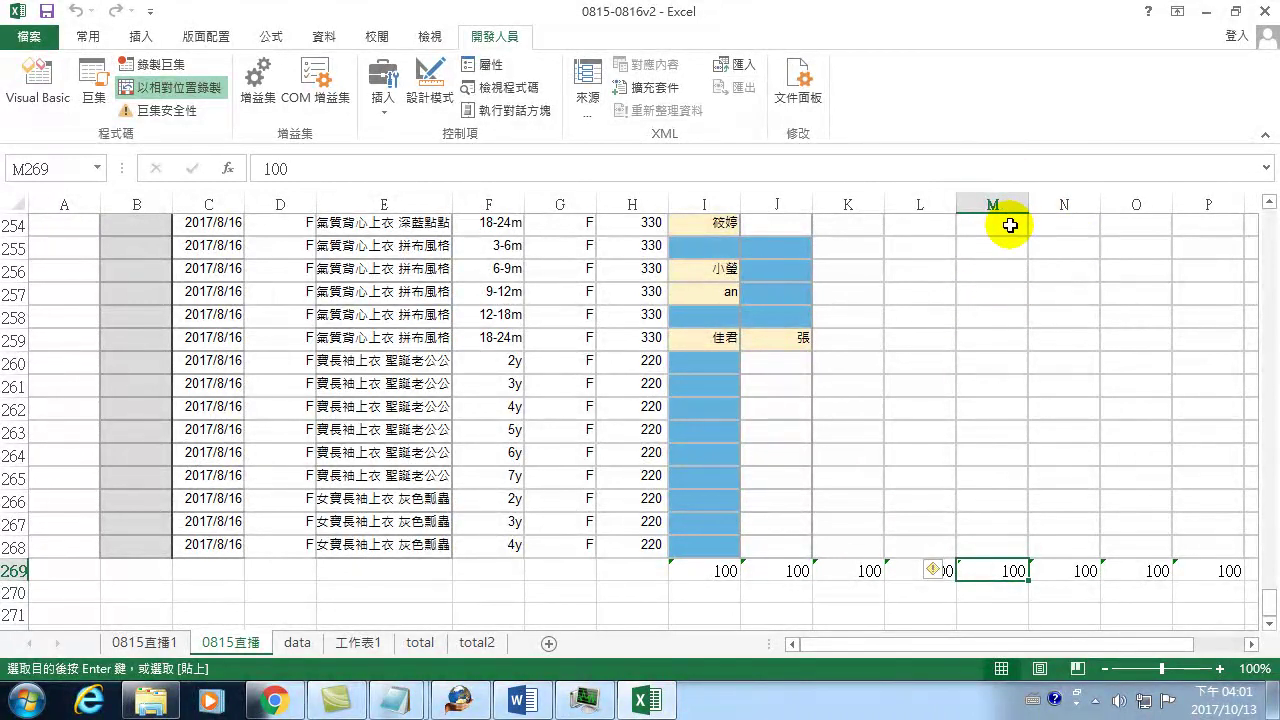
scroll(971, 363, "up", 5)
scroll(989, 393, "up", 6)
scroll(977, 394, "up", 5)
scroll(980, 400, "up", 6)
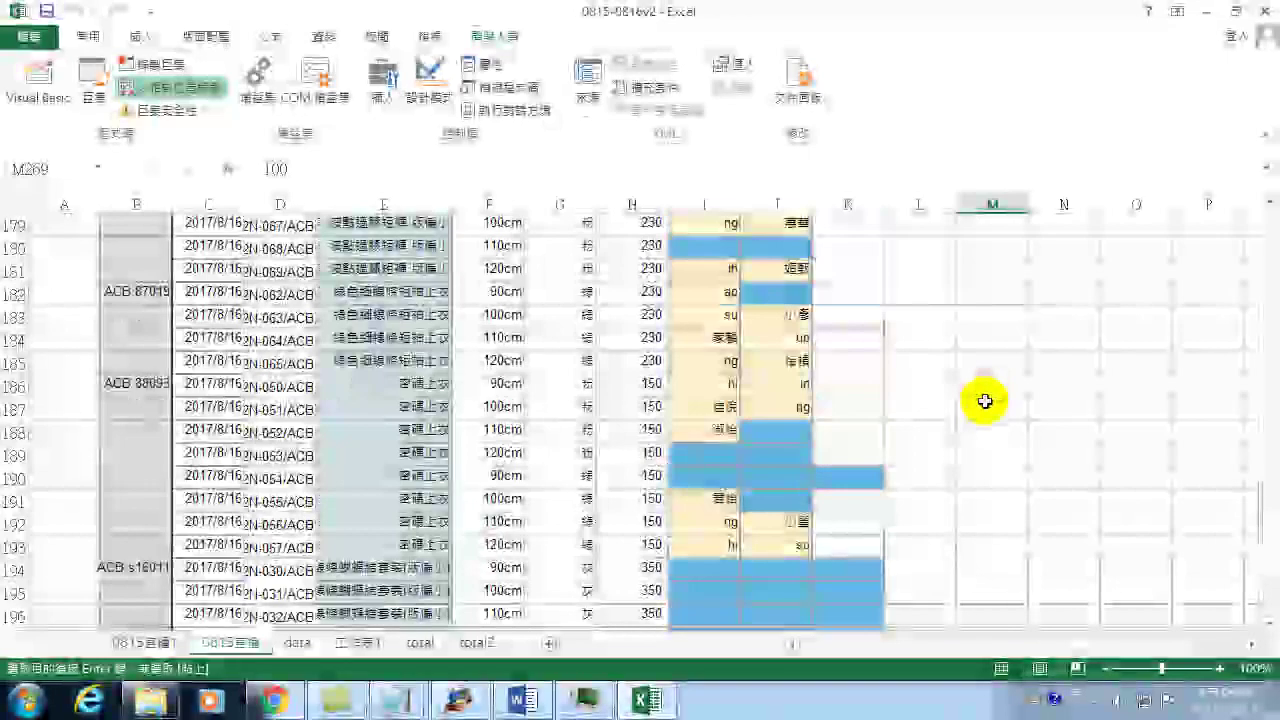
scroll(991, 354, "up", 9)
scroll(978, 341, "up", 6)
scroll(977, 341, "up", 4)
scroll(980, 334, "up", 5)
scroll(980, 334, "up", 5)
scroll(1063, 357, "down", 4)
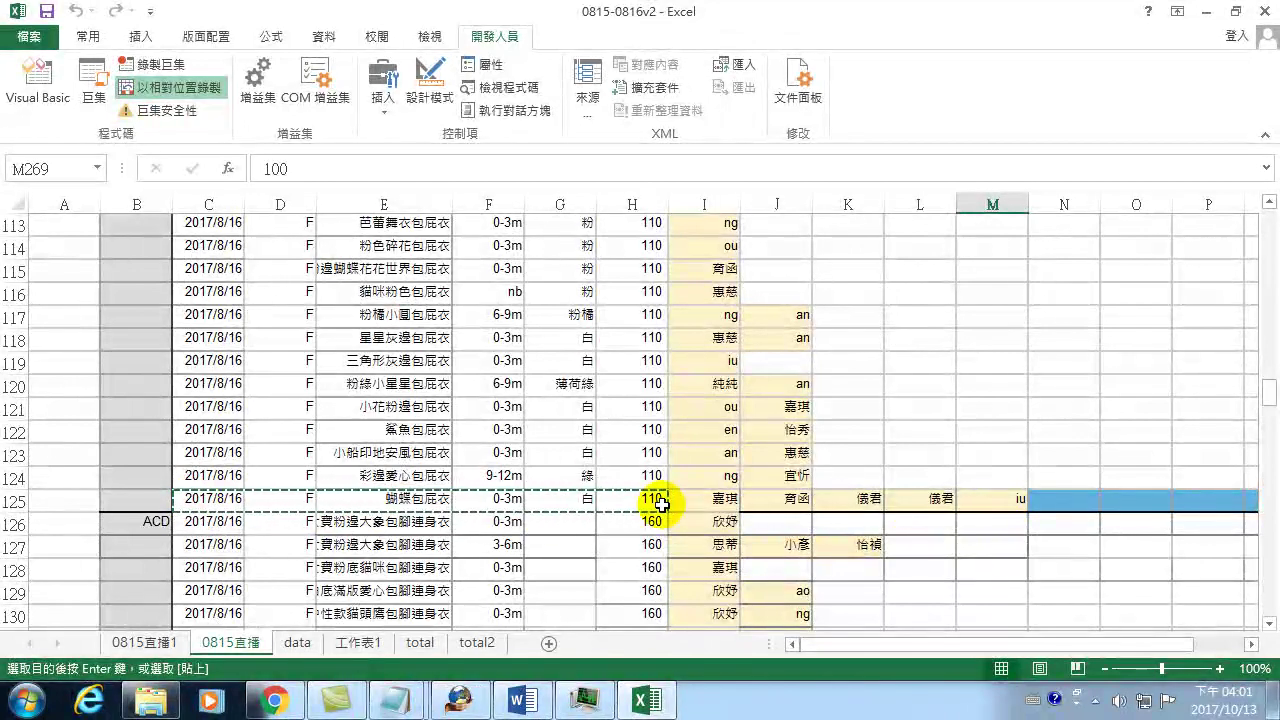
left_click(293, 644)
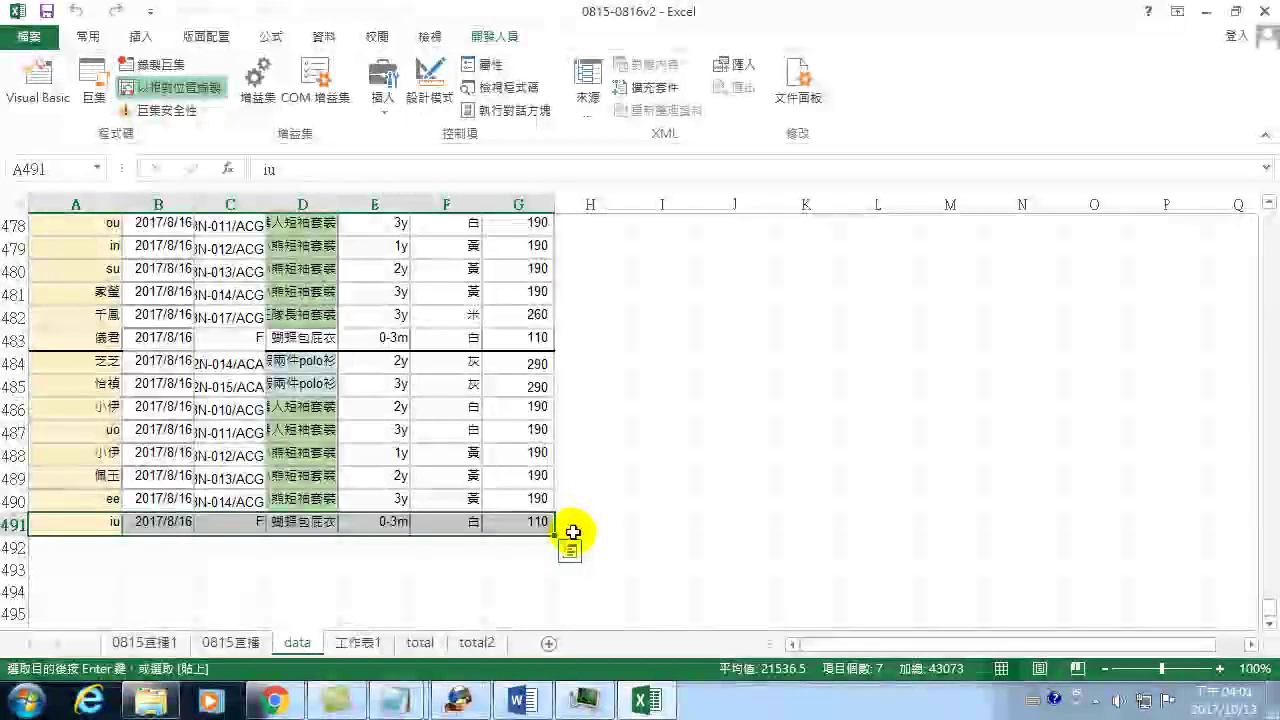
key("ctrl+v")
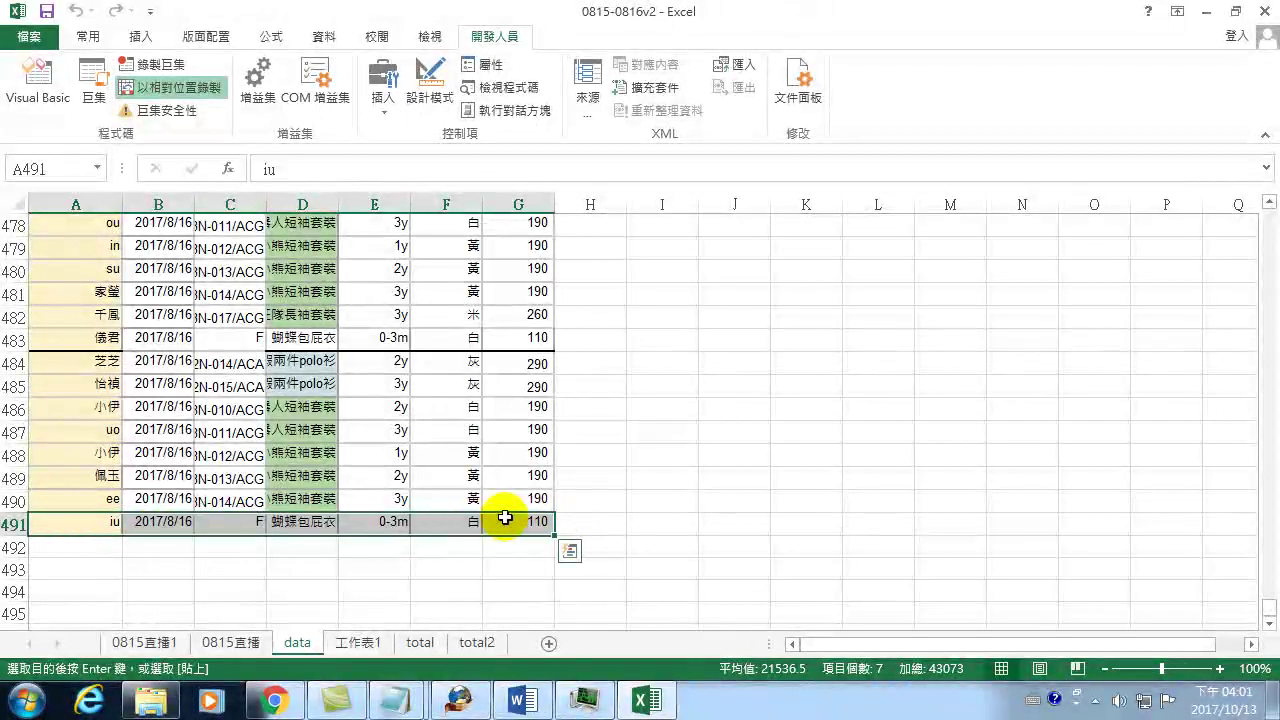